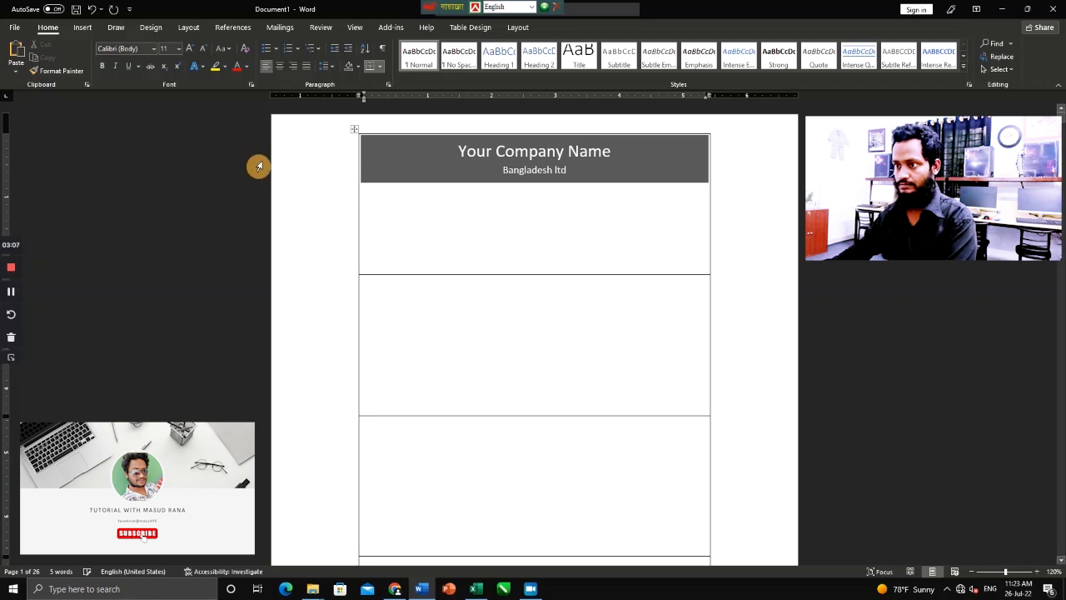
Insert a table of 6 columns by 3 rows in the first slip, below the company heading
click(82, 26)
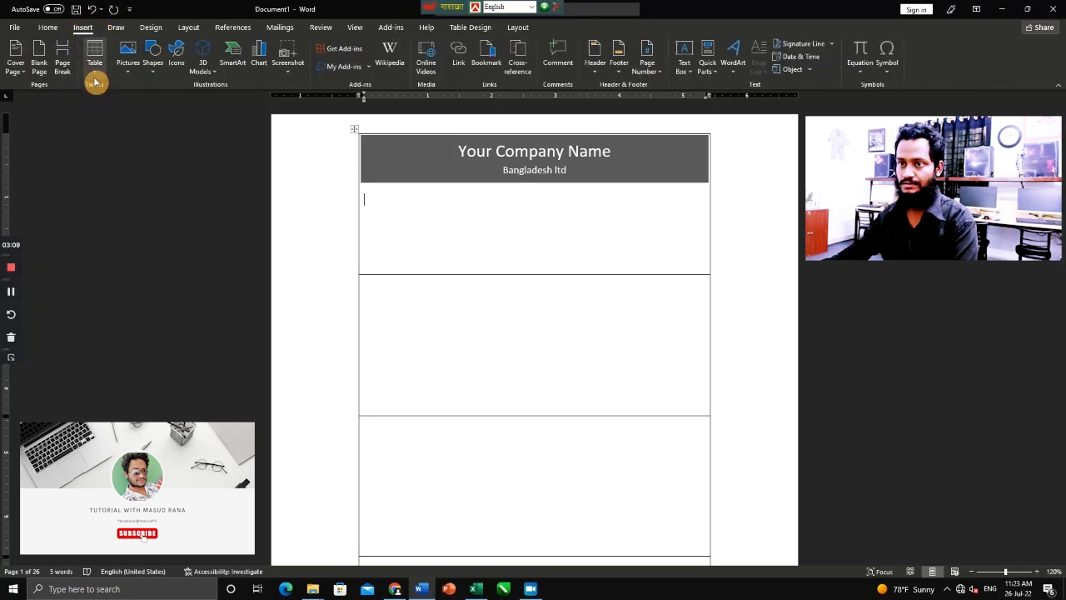
click(95, 67)
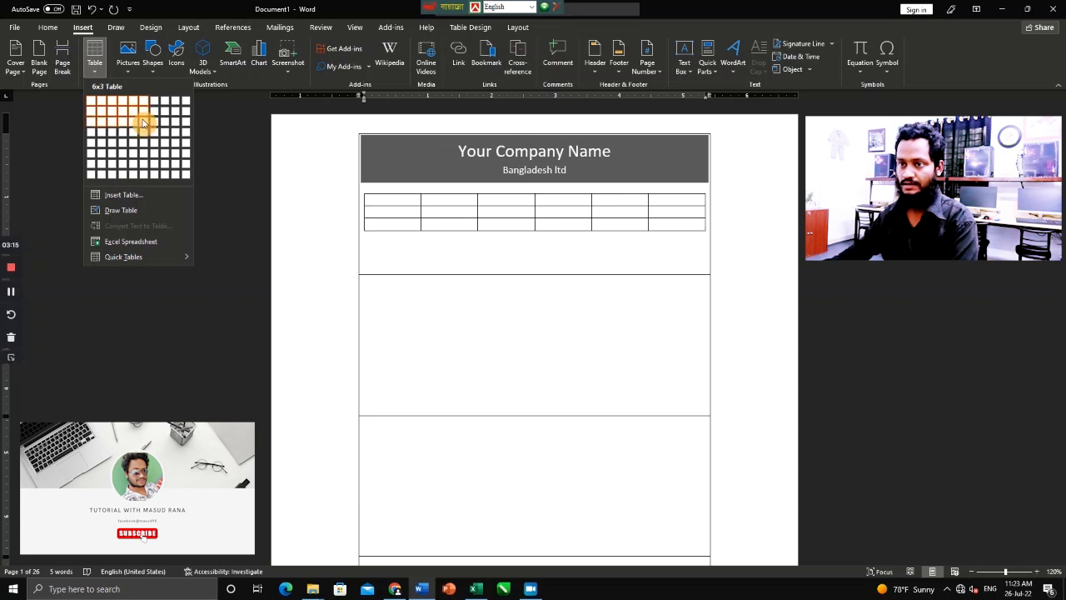
click(144, 122)
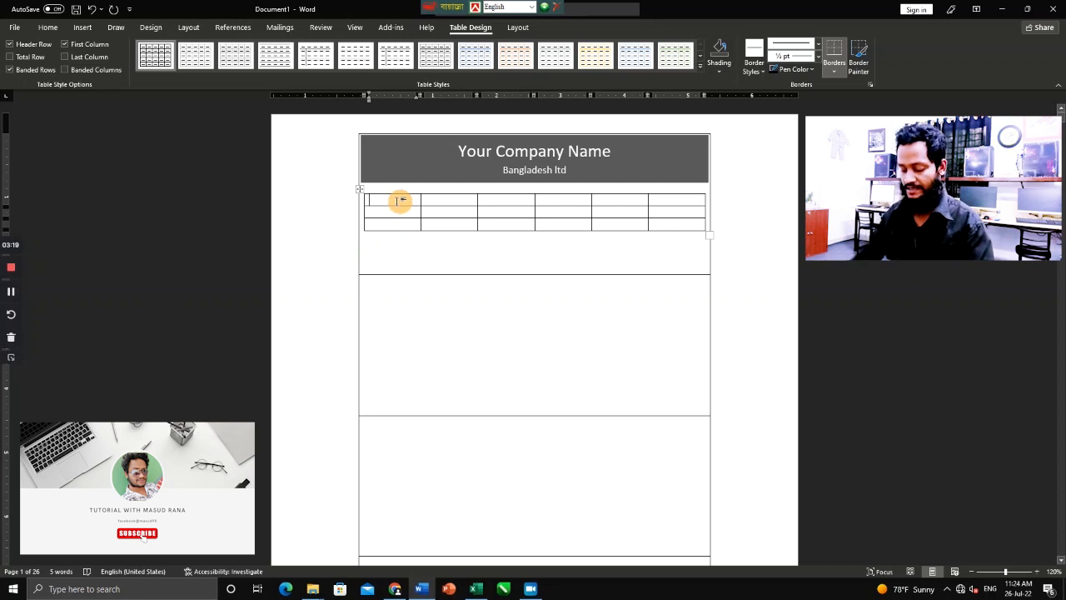
Enter "Emp. ID" in the first cell and "Name" in the third cell of the new table's first row
text(Emp)
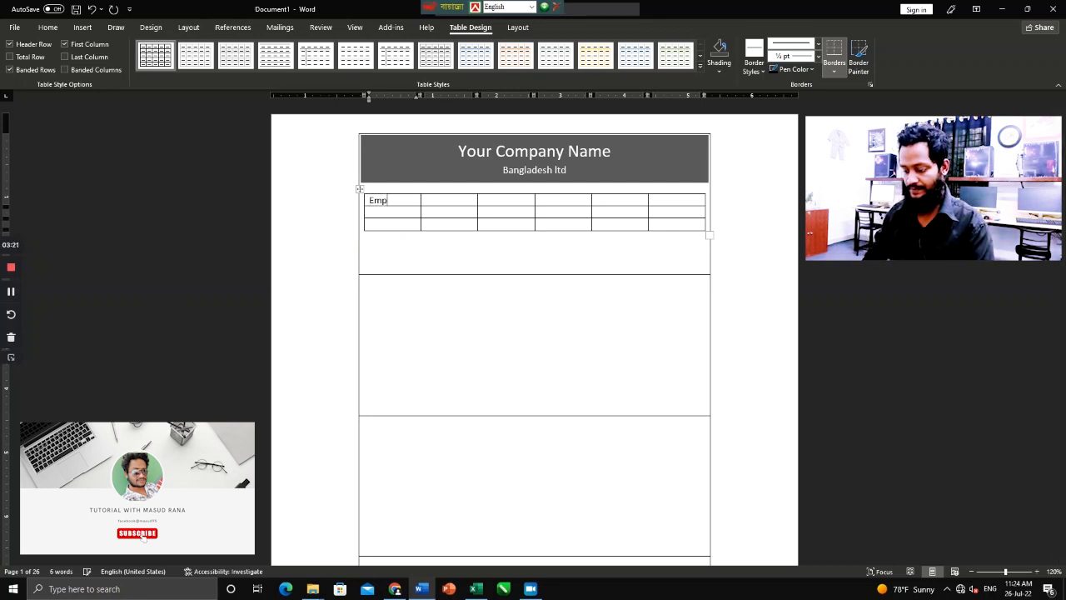
text(. ID)
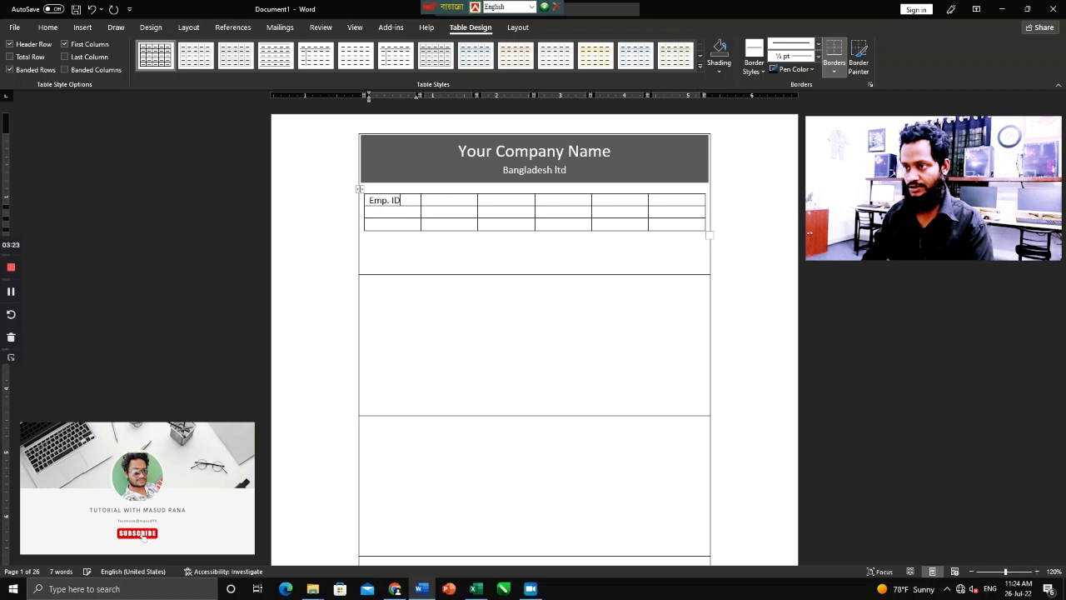
click(447, 201)
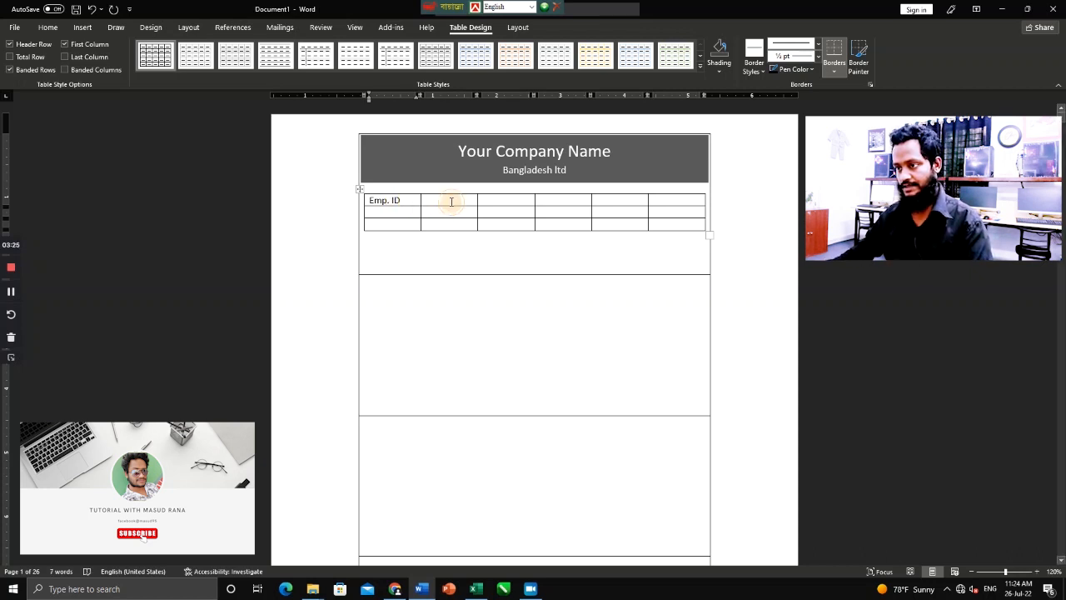
click(516, 201)
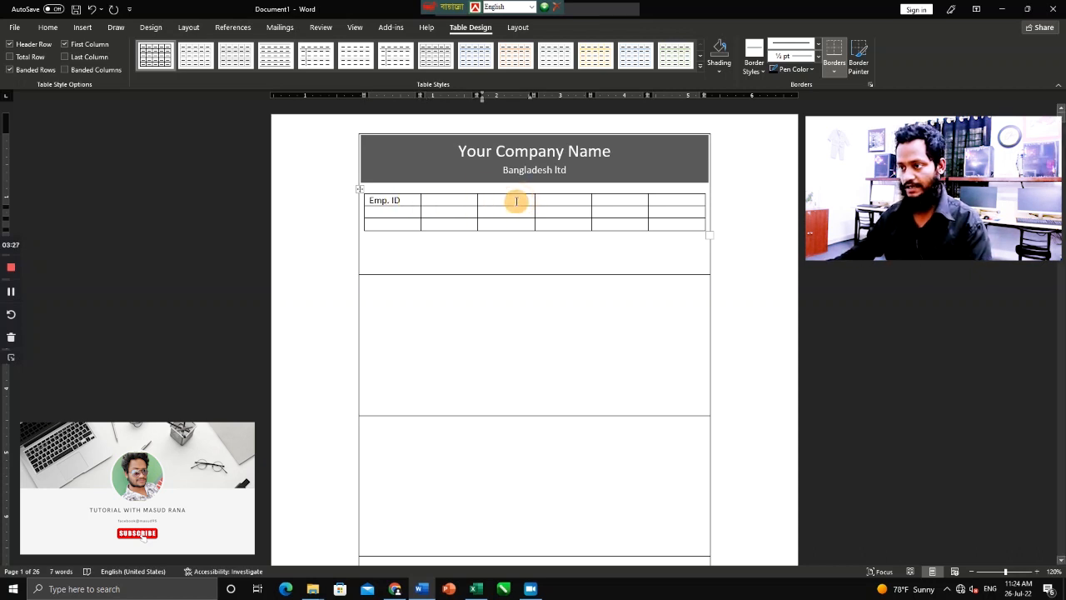
text(Name)
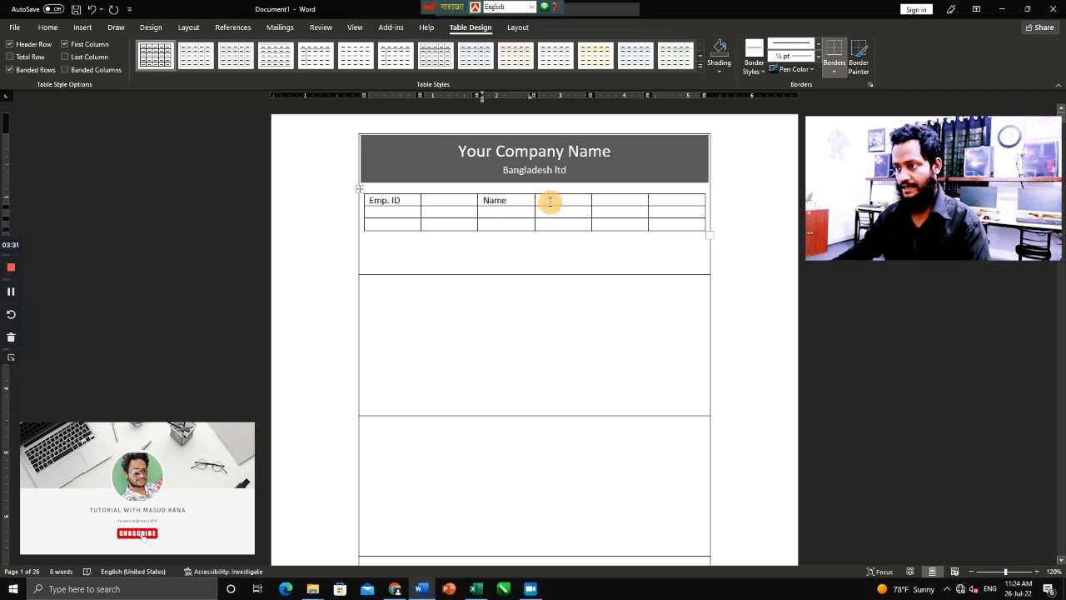
click(550, 202)
Check the column headings of the Salary Sheet in Excel, and enter "Desig." in the fifth cell of the first row in Word
click(602, 200)
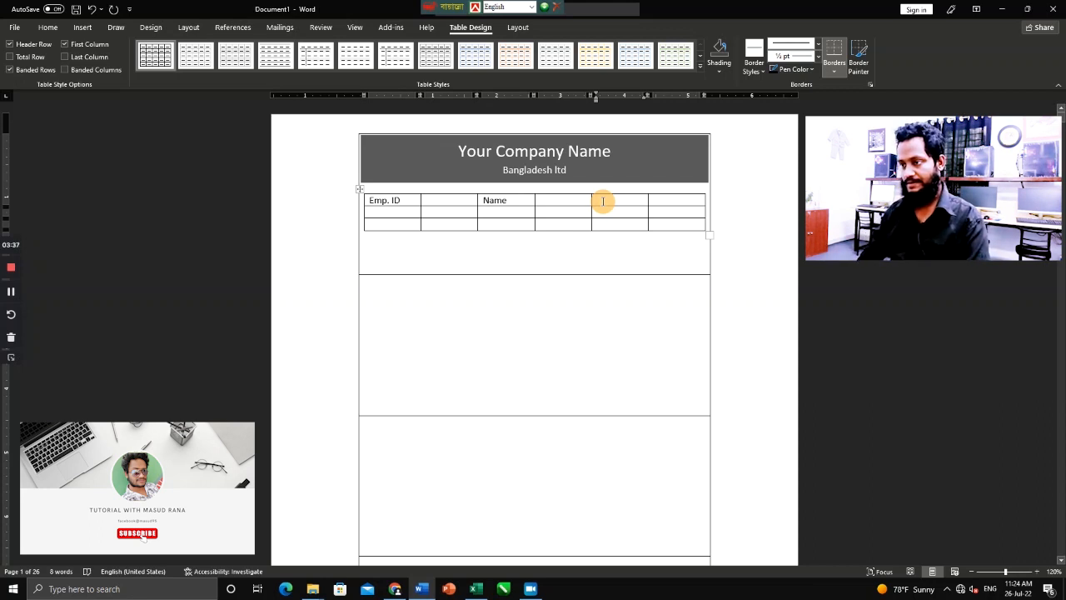
click(482, 589)
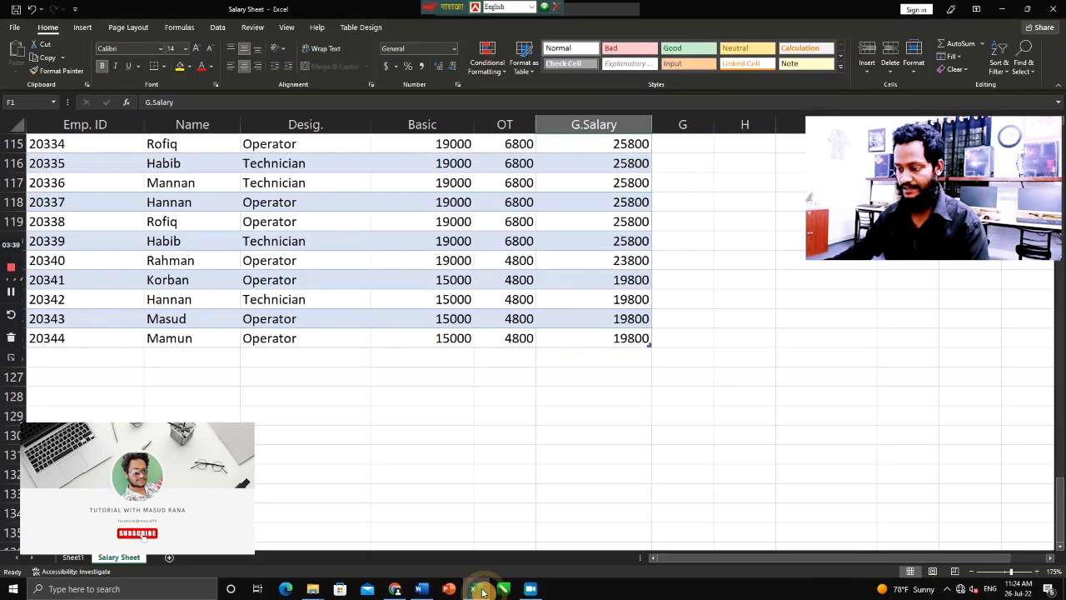
scroll(504, 558, up, 20)
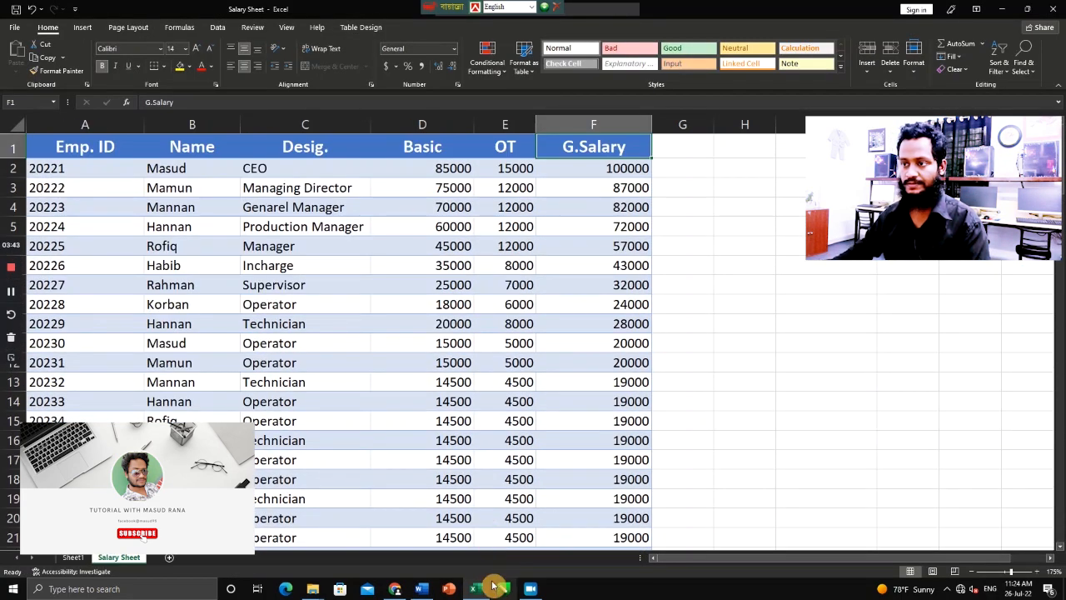
click(421, 588)
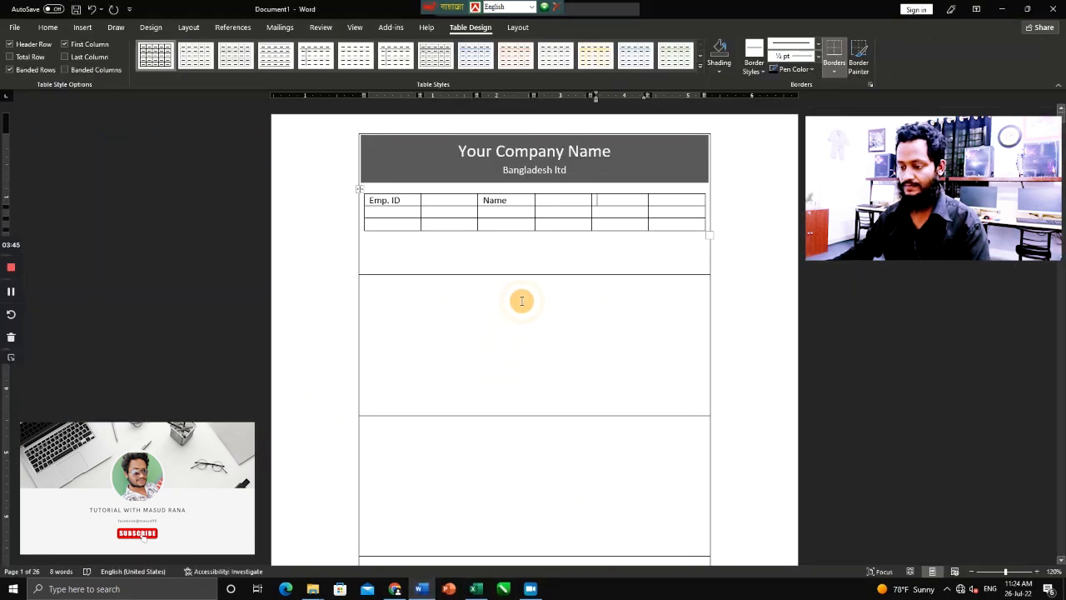
click(612, 203)
text(Desig.)
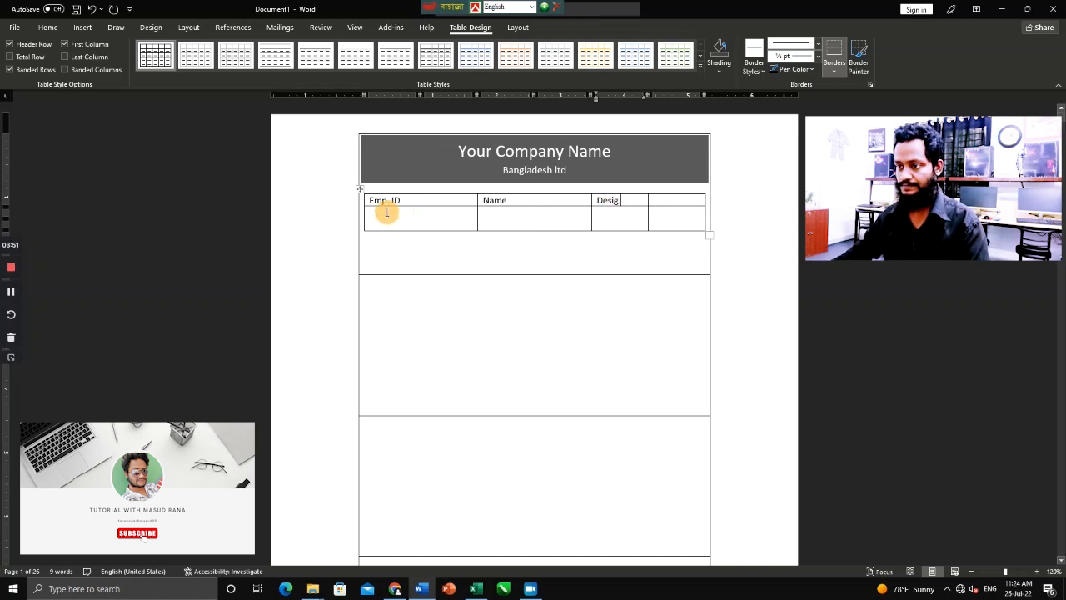
Enter "Basic", "OT" and "G. Salary" in the second row under the existing labels, and ignore all spelling flags for "Desig"
click(387, 211)
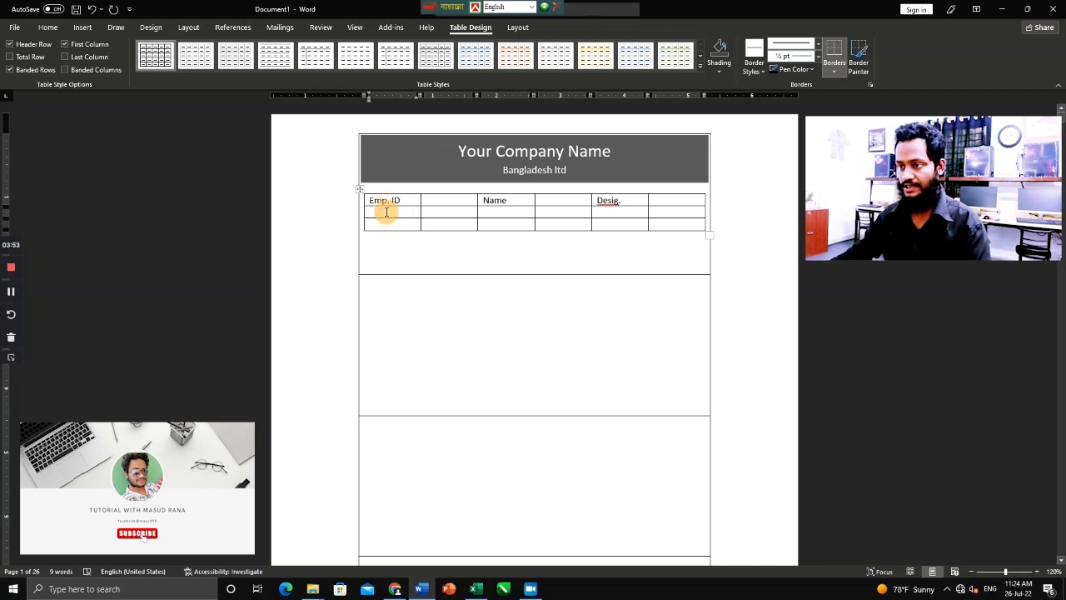
text(Basic)
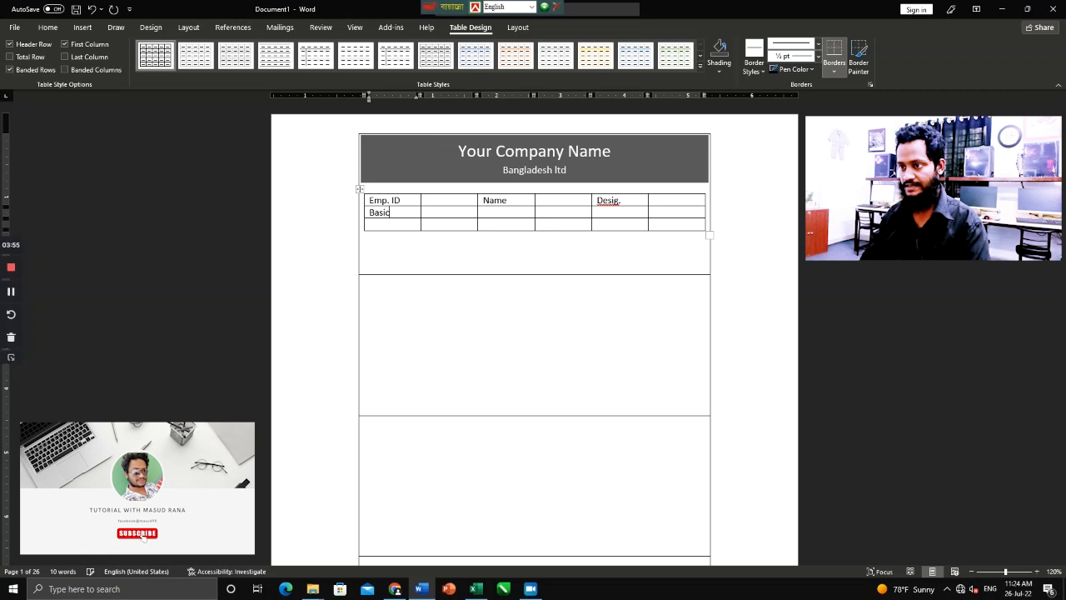
click(494, 210)
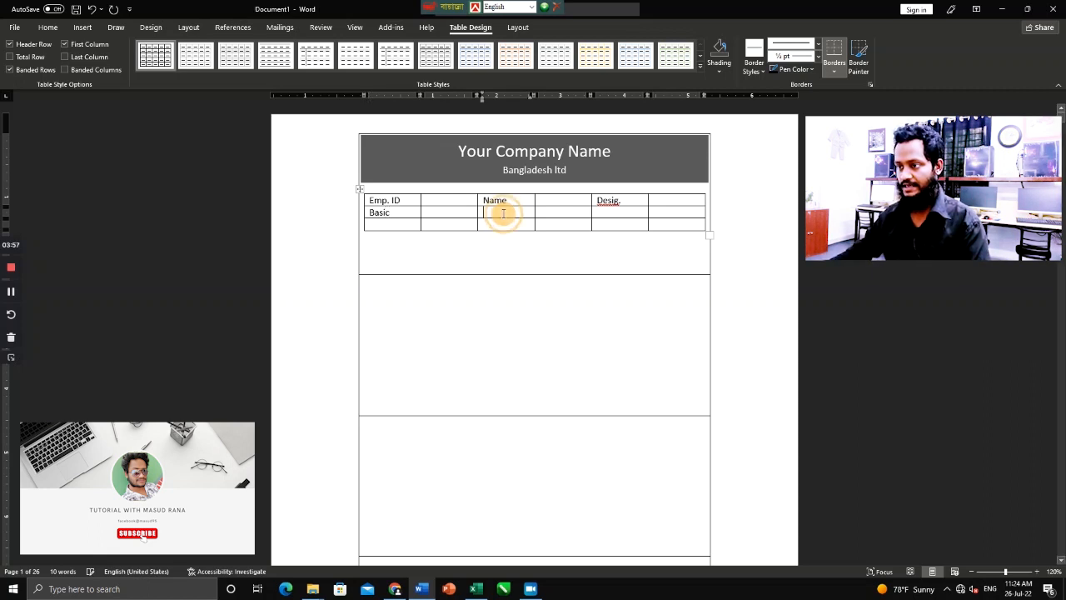
text(OT)
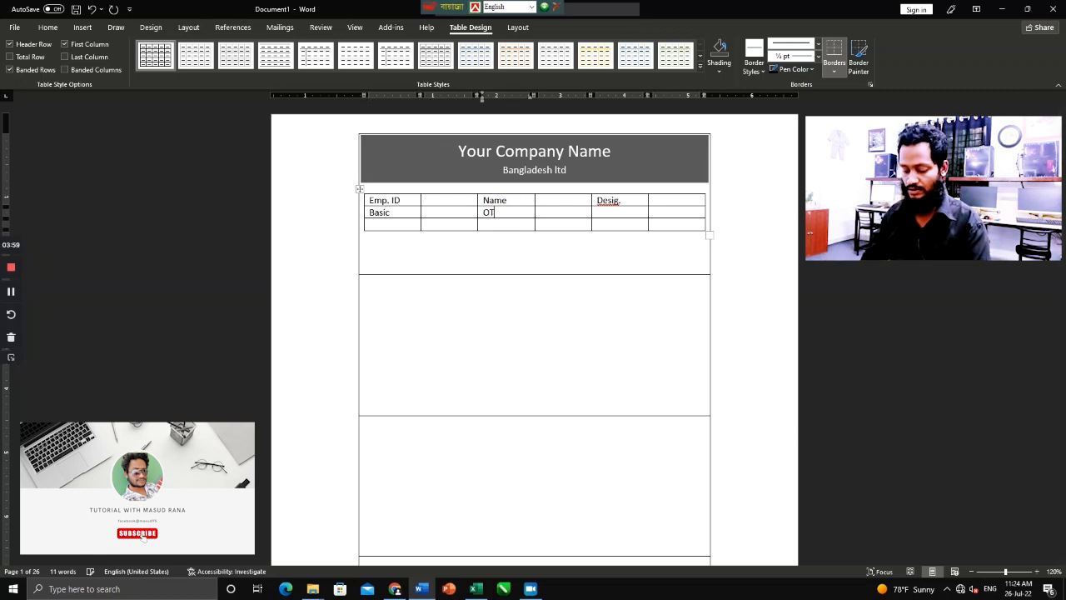
click(612, 212)
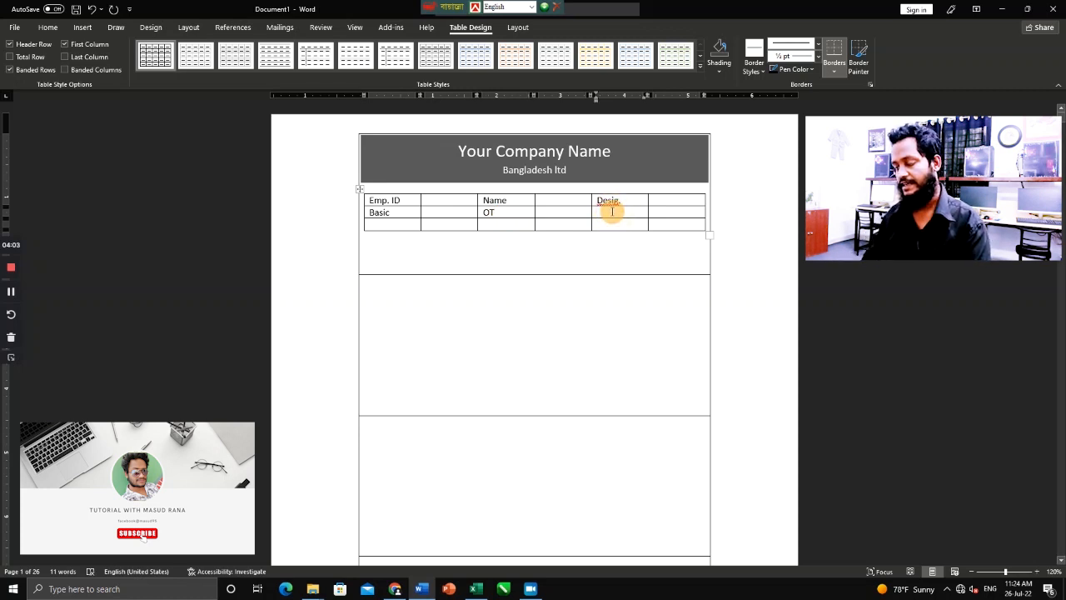
text(B)
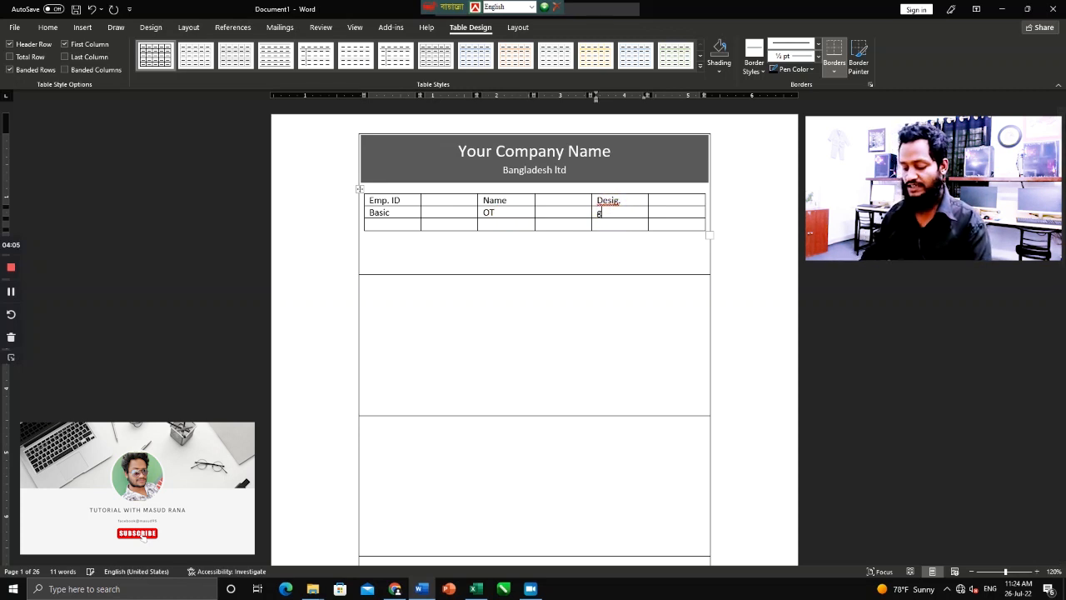
key(BackSpace)
text(G. Salary)
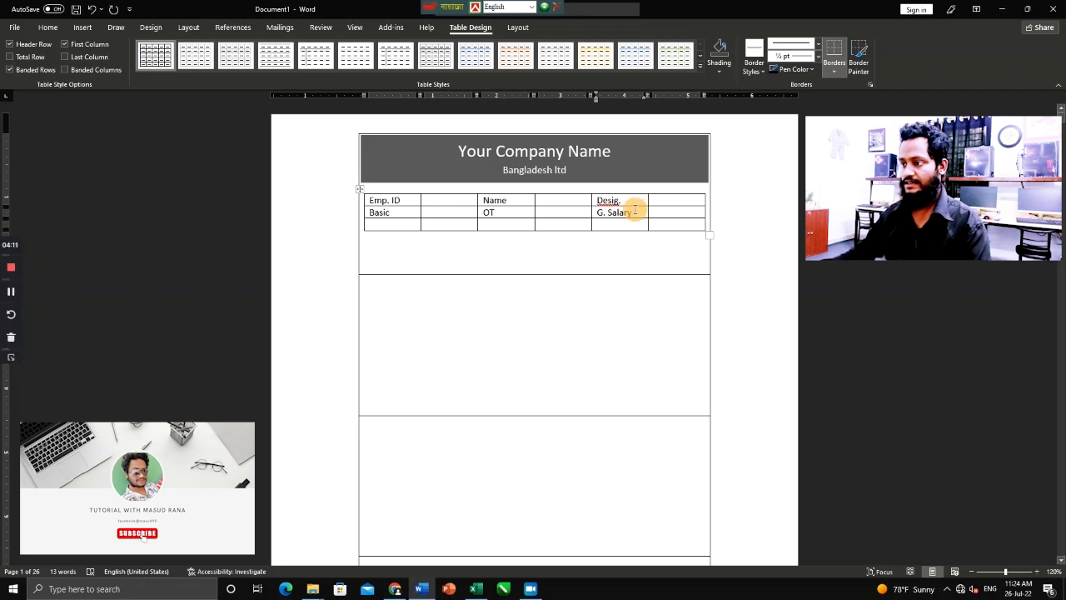
right_click(606, 204)
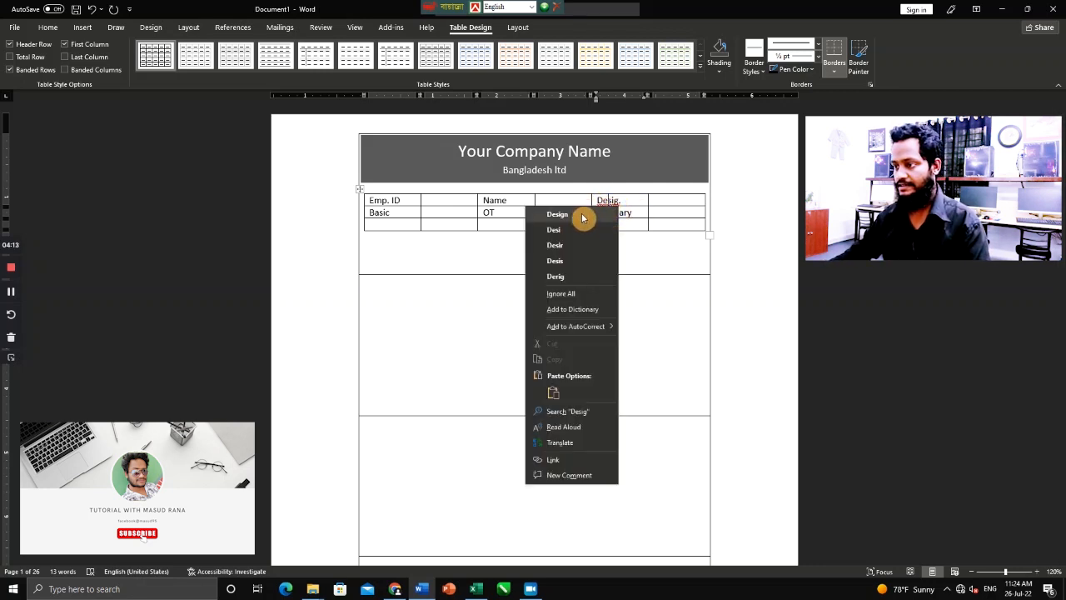
click(569, 293)
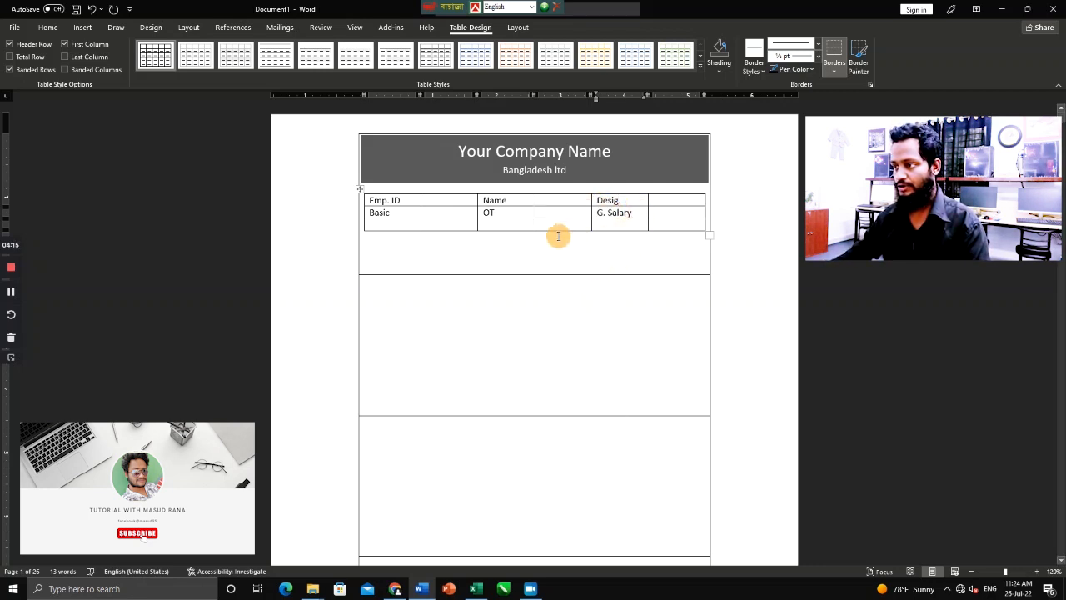
Insert a new row above the row with the Emp. ID, Name and Desig. labels
click(662, 198)
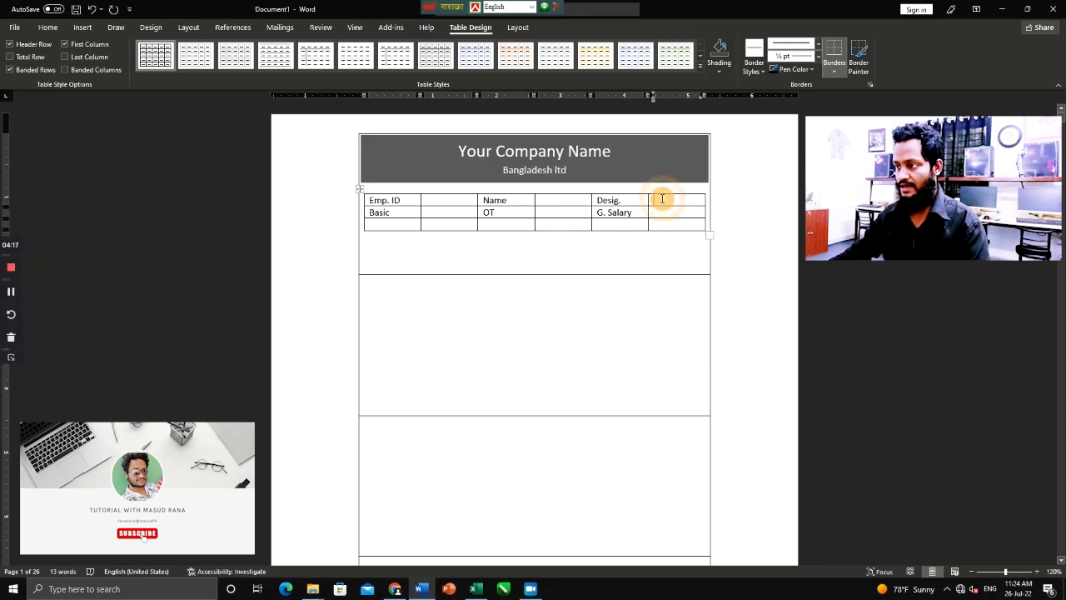
right_click(662, 198)
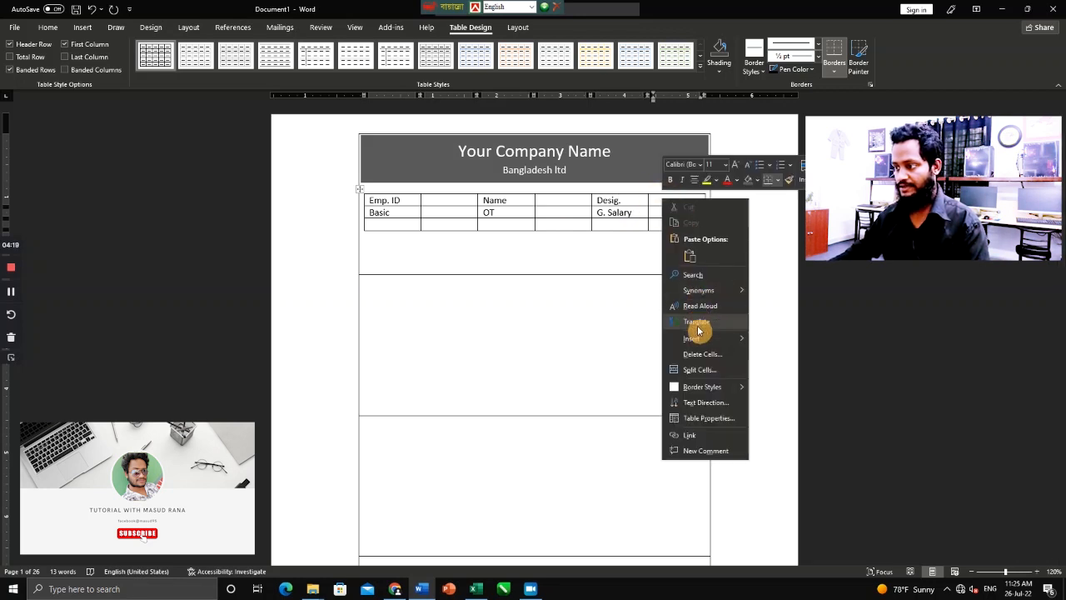
mouse_move(712, 340)
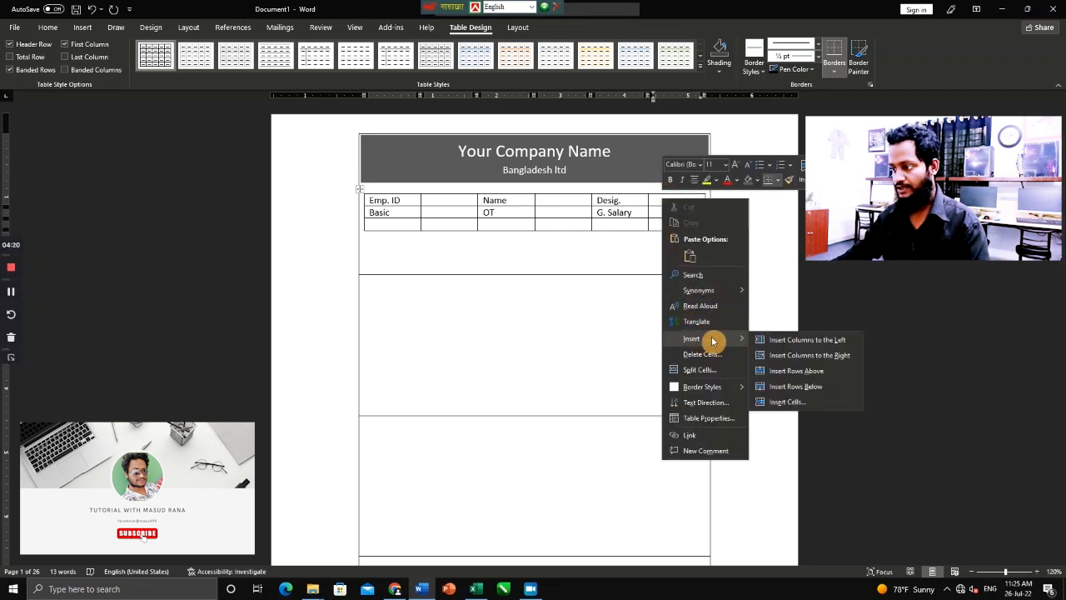
click(791, 374)
Delete the entire empty row below the Basic, OT and G. Salary row
mouse_move(414, 236)
mouse_down()
mouse_move(642, 238)
mouse_move(412, 240)
mouse_up()
click(666, 235)
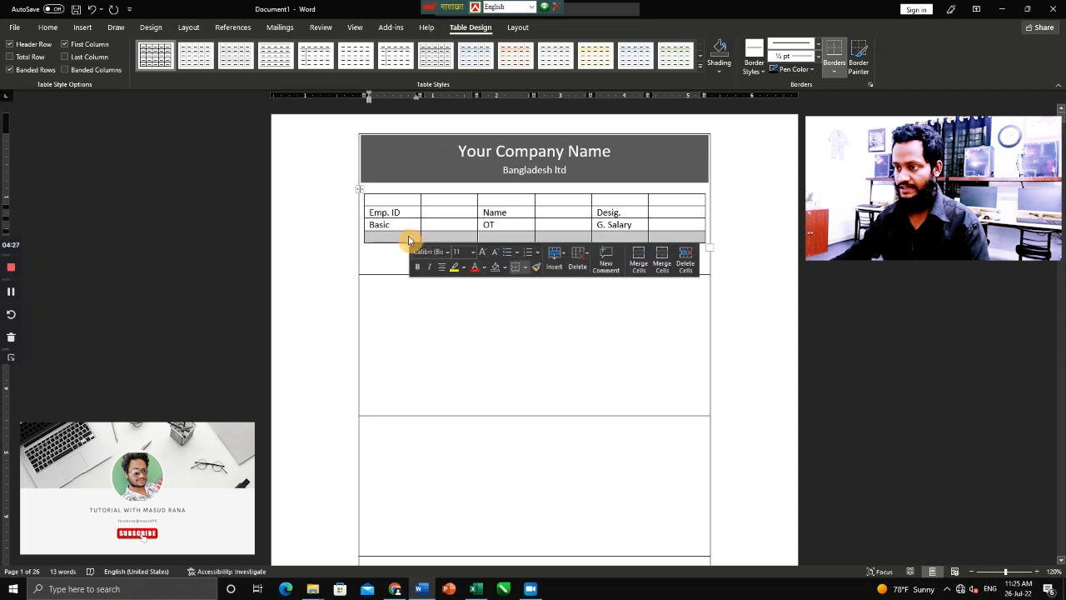
right_click(419, 240)
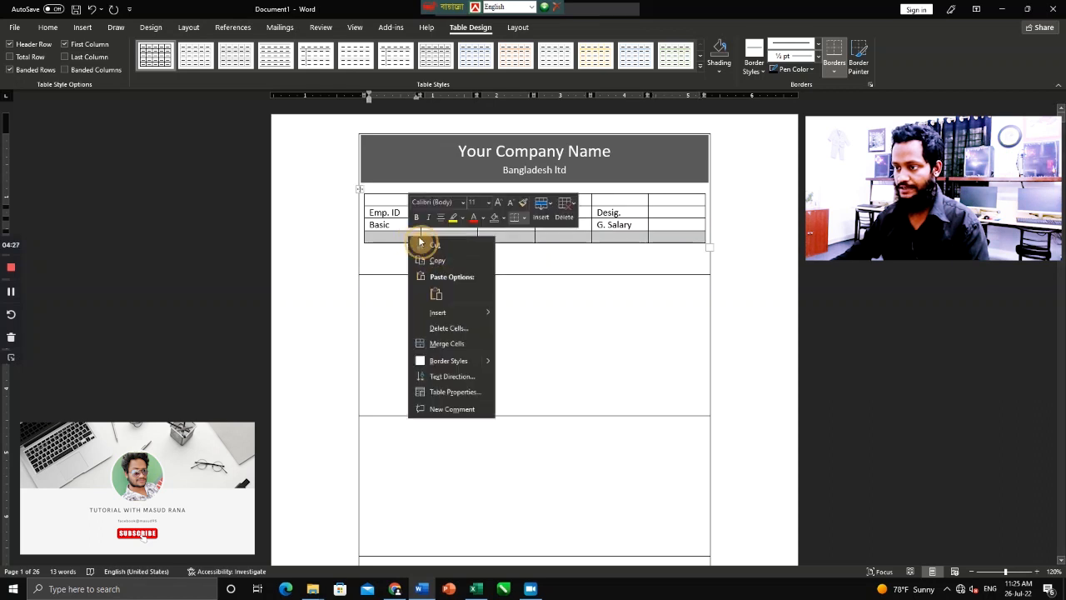
click(448, 330)
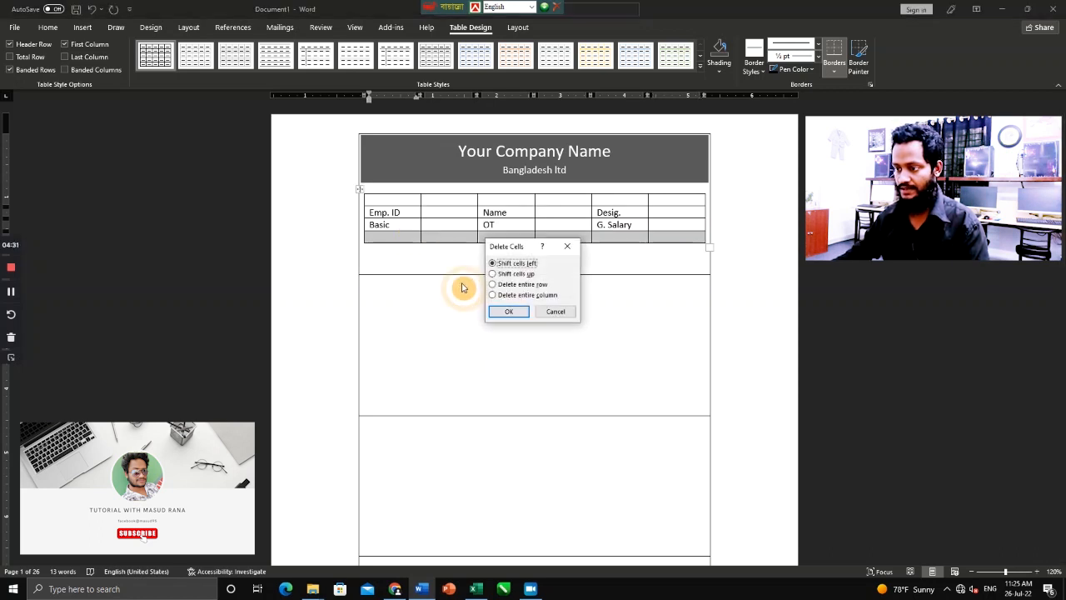
click(496, 284)
click(509, 311)
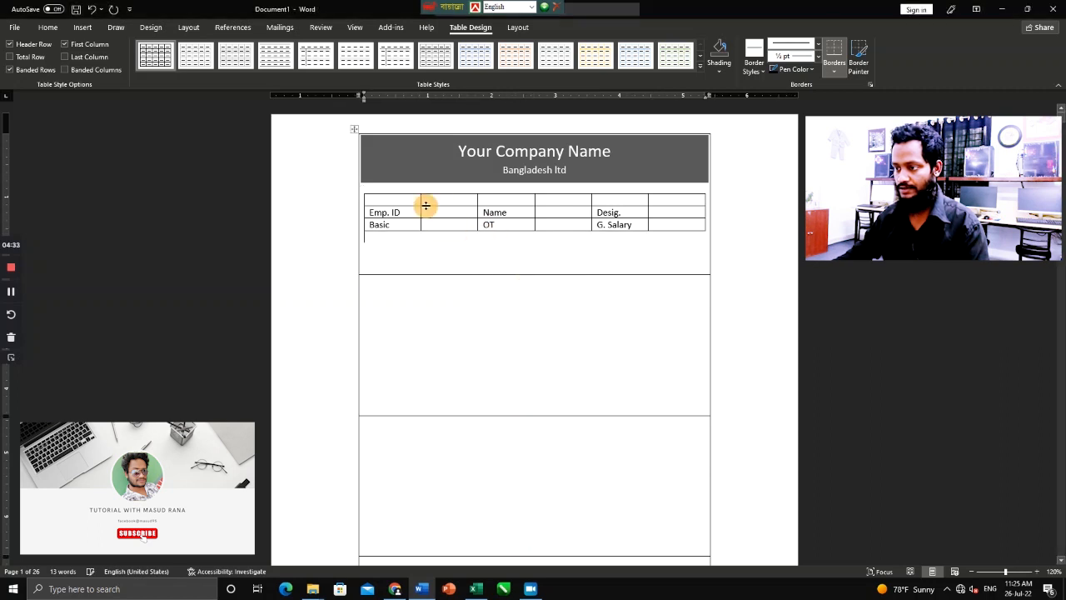
Merge all six cells of the empty row above the labels into one cell
drag(406, 201, 661, 207)
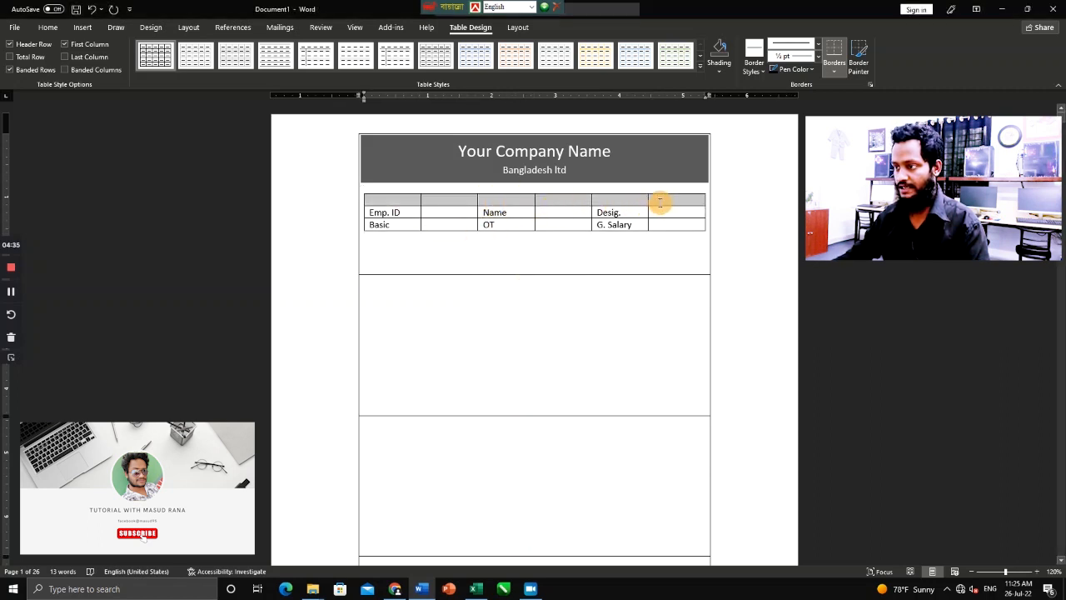
right_click(547, 202)
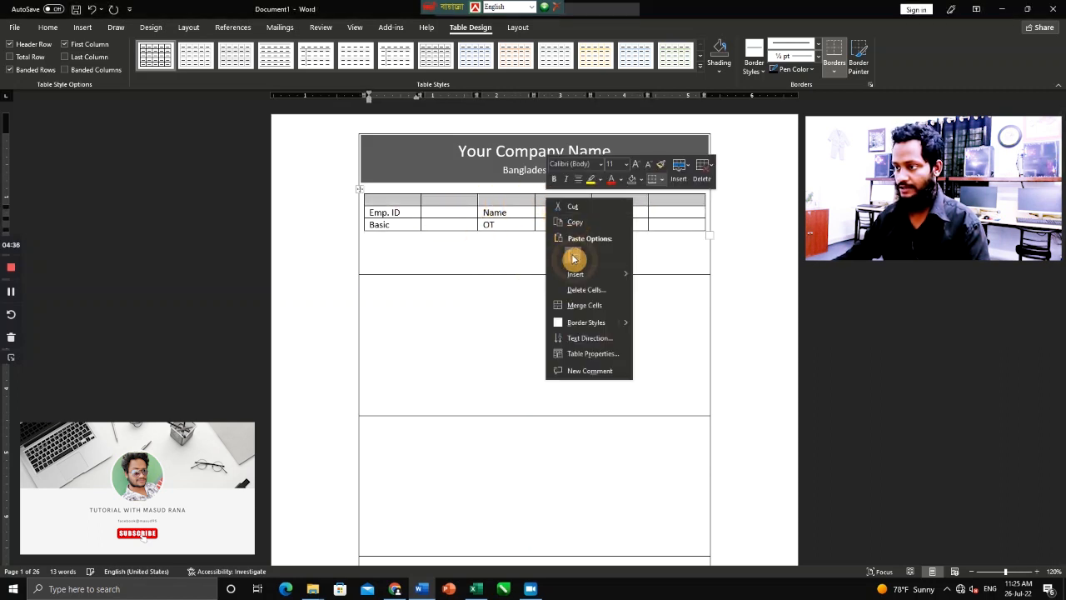
click(583, 307)
Enter "Month of salary : July 2022" in the merged row above the labels and centre it
click(515, 204)
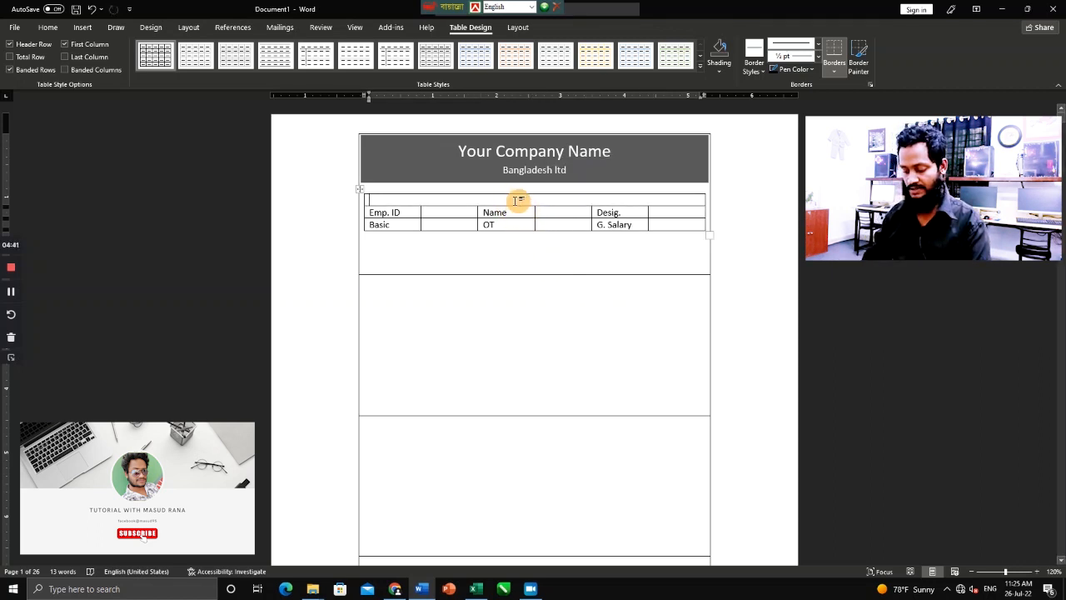
text(Mc)
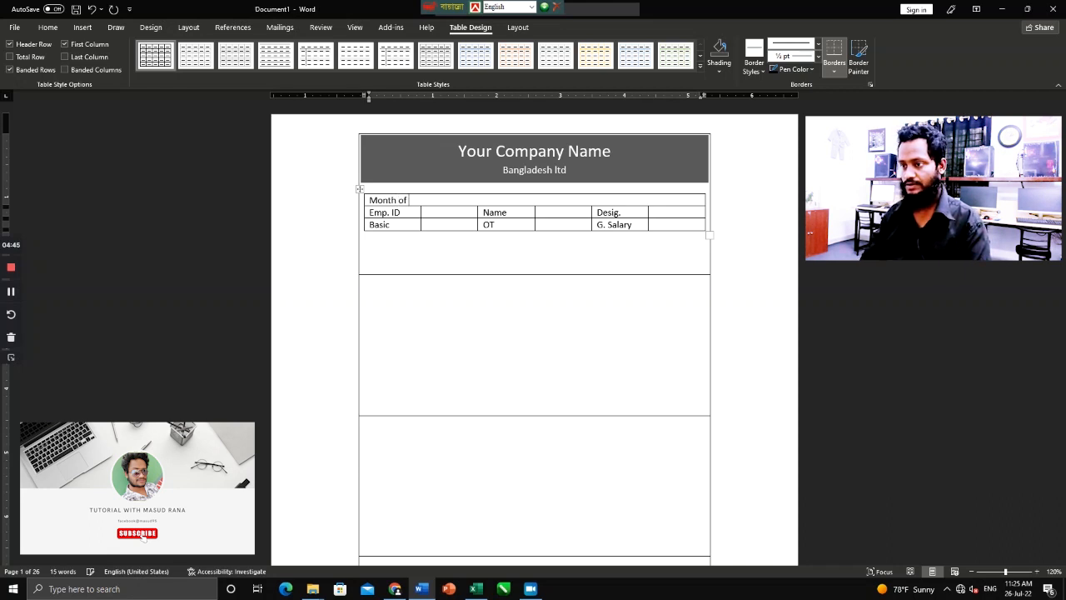
text(nth of salary : J)
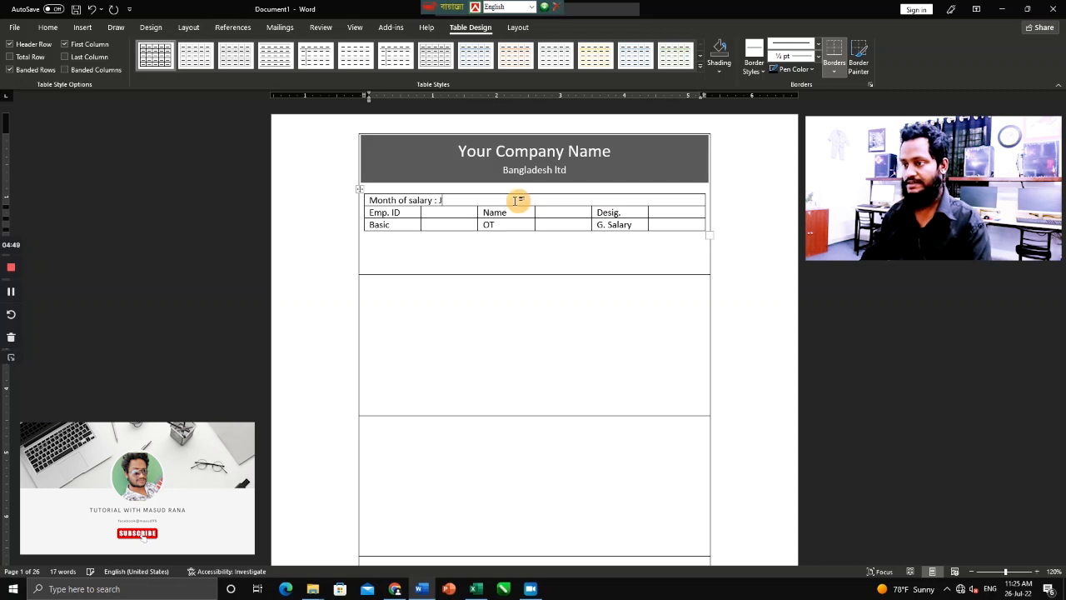
text(uly)
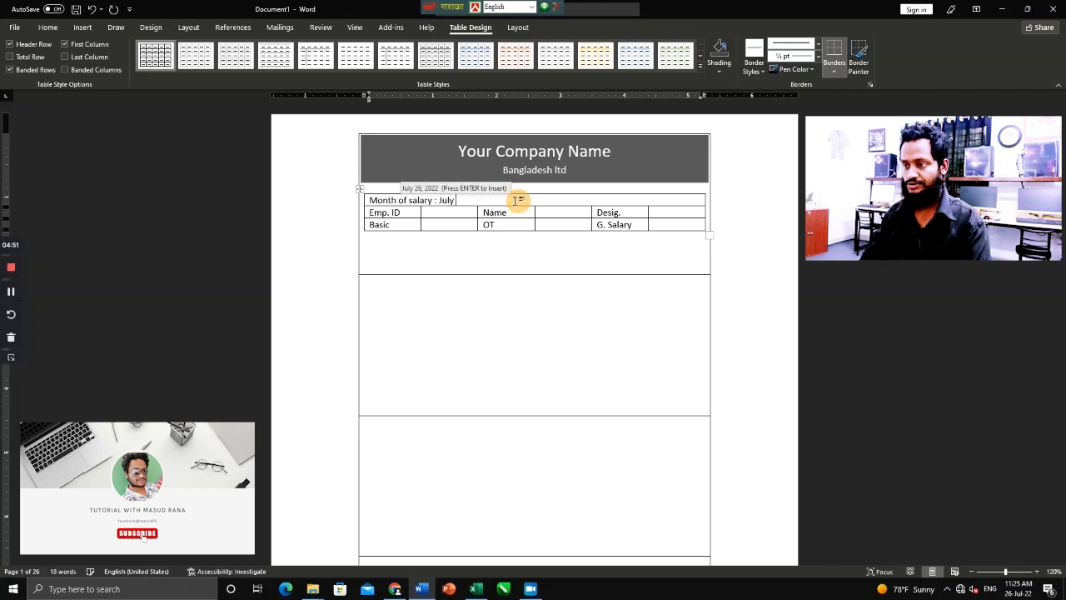
text( 2022)
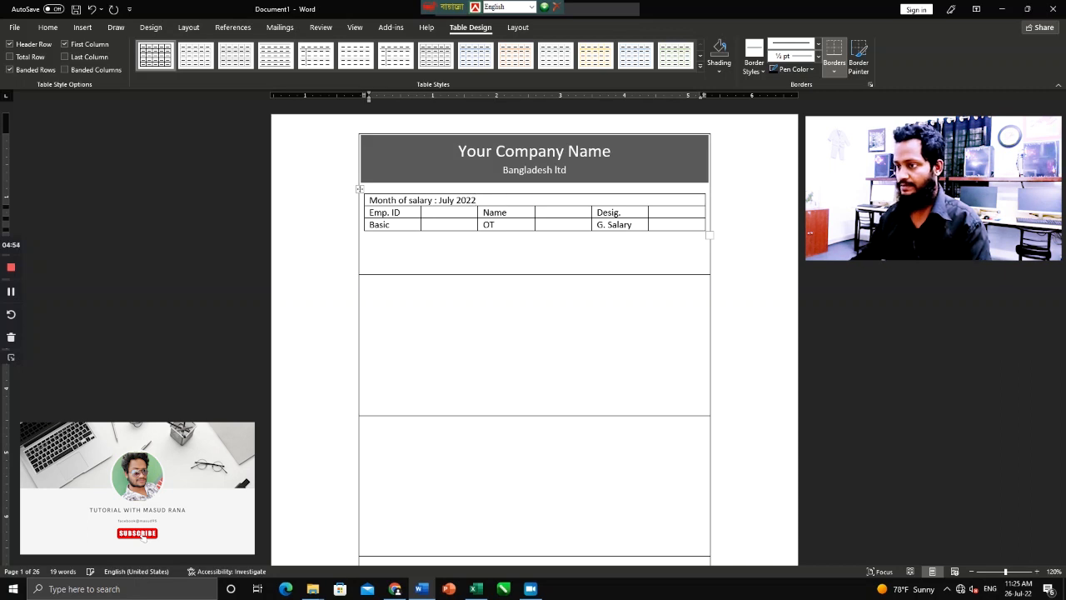
key(ctrl+e)
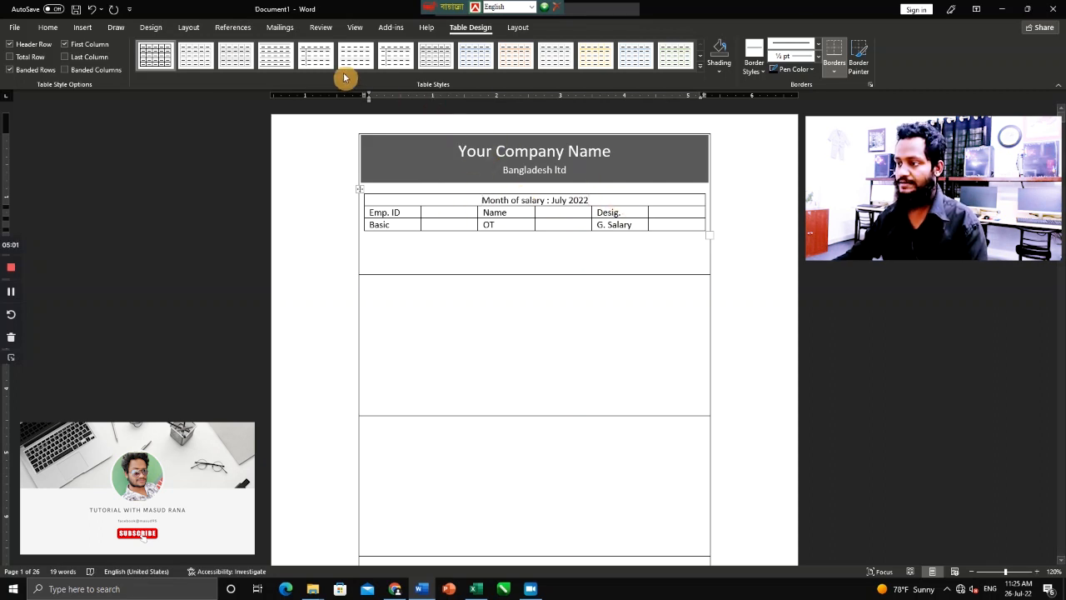
Shade the merged "Month of salary" row light gray
click(50, 28)
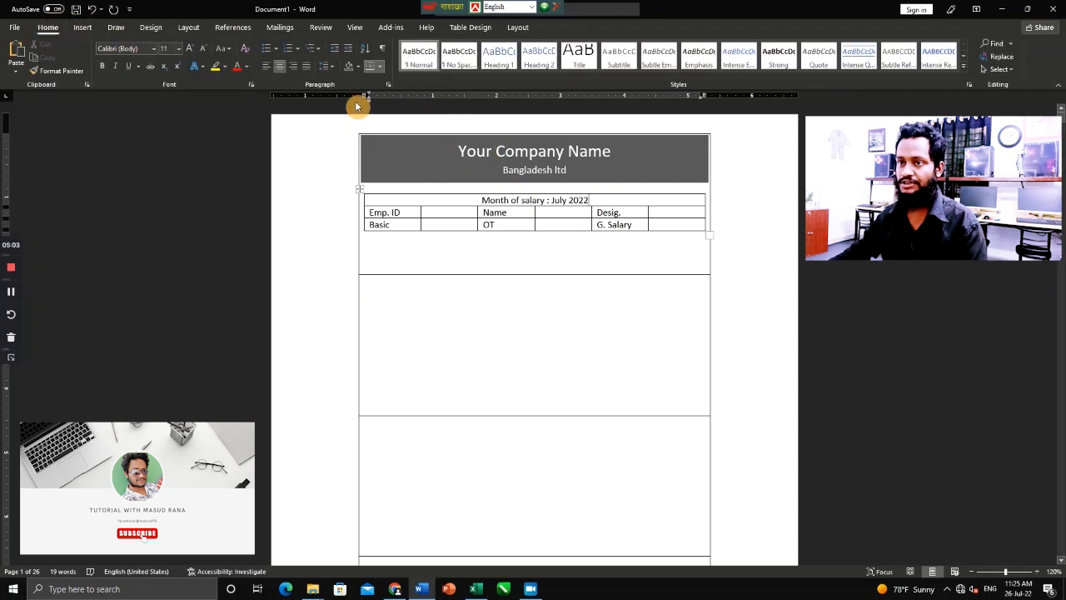
click(357, 66)
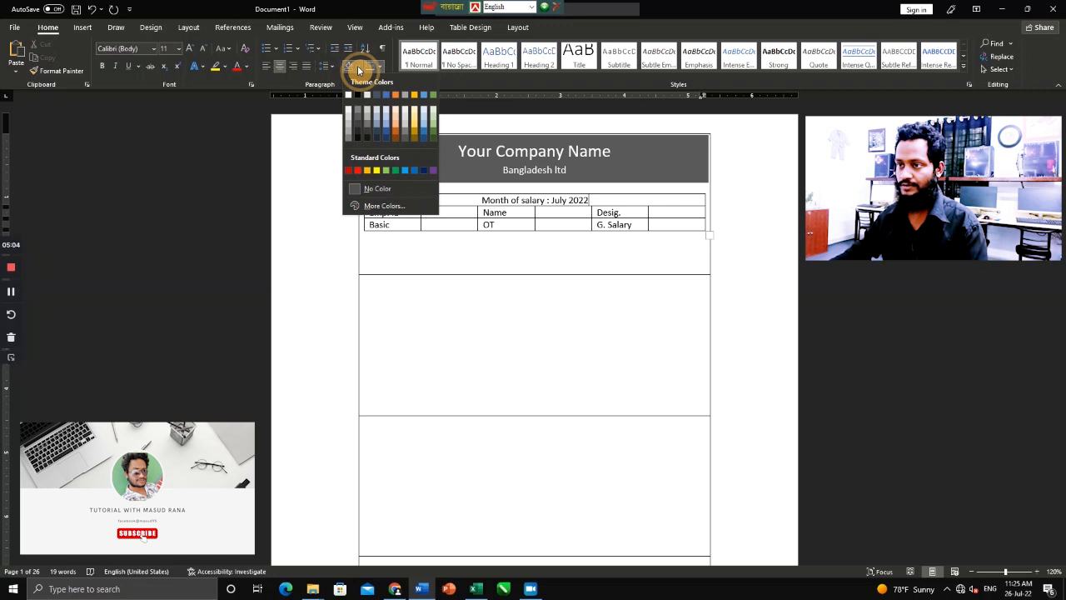
click(371, 113)
Shade the Emp. ID label and its blank cell light orange, and the Name label and its blank cell light gold
drag(442, 212, 409, 212)
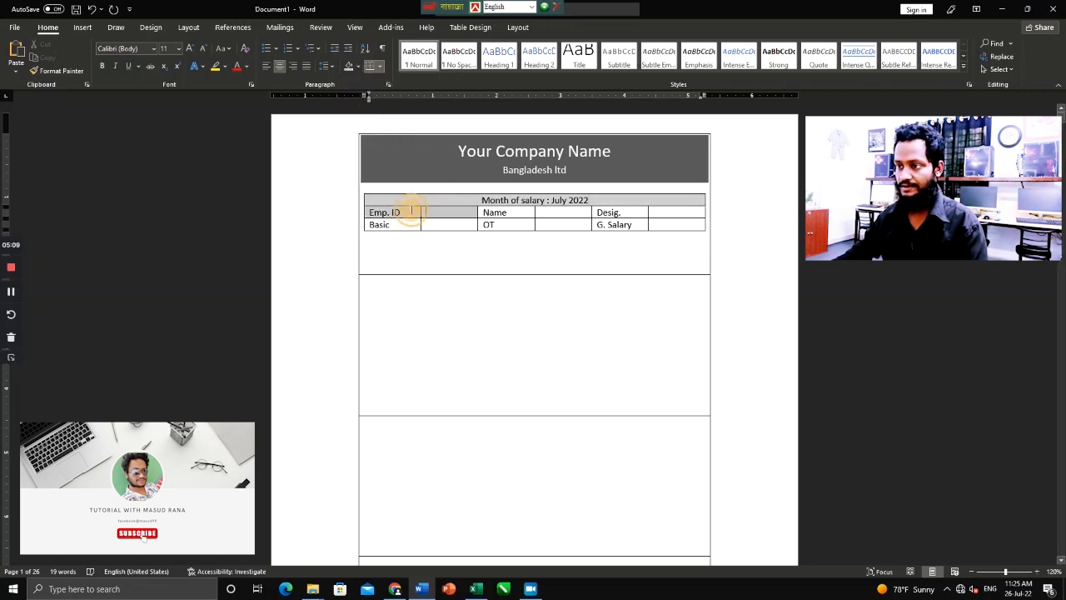
click(356, 67)
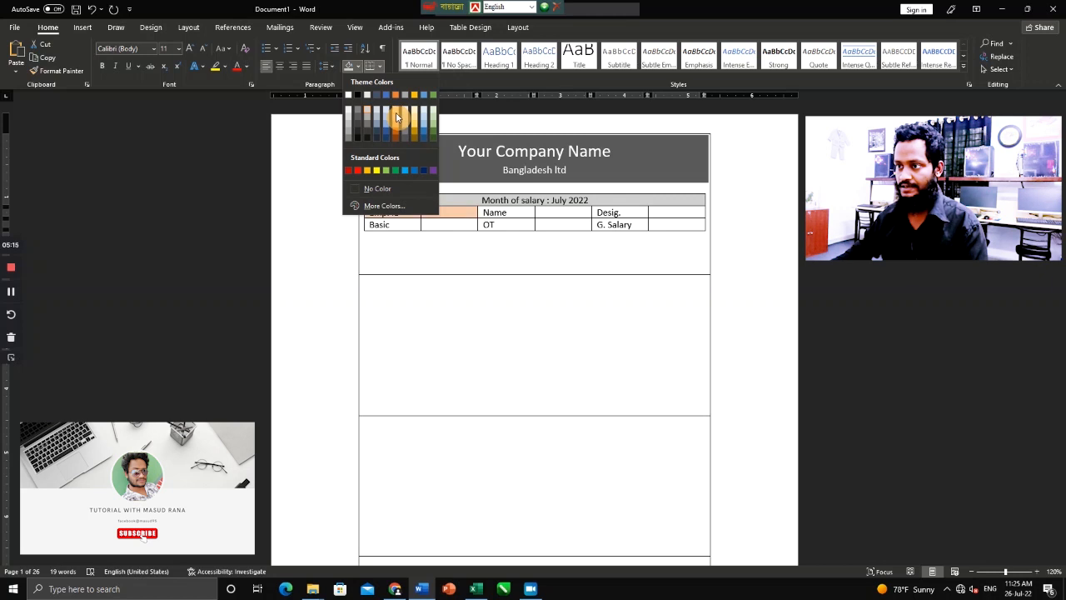
click(404, 115)
click(539, 212)
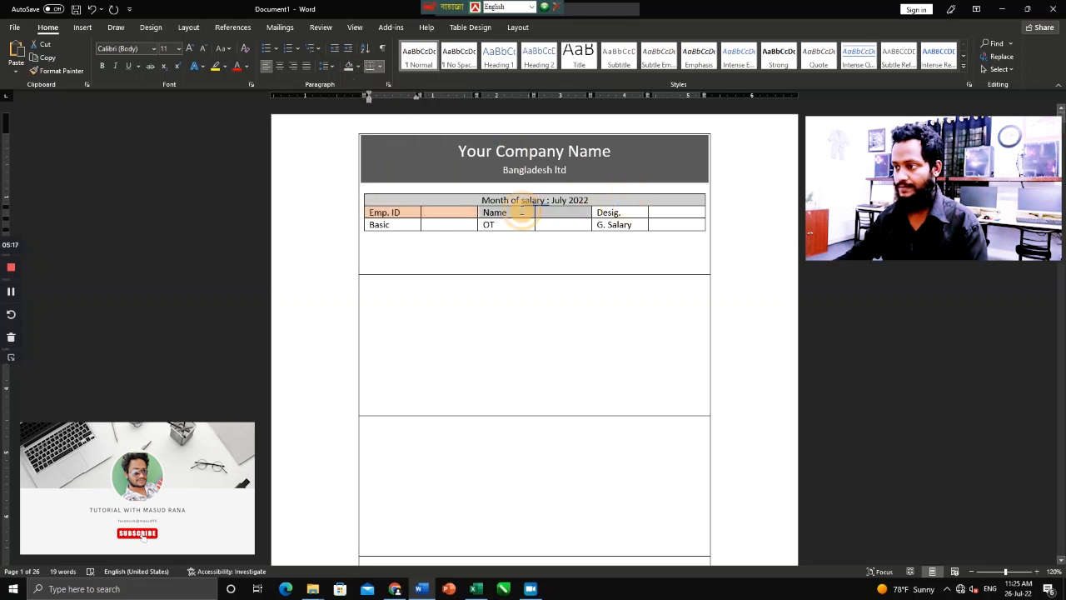
click(358, 67)
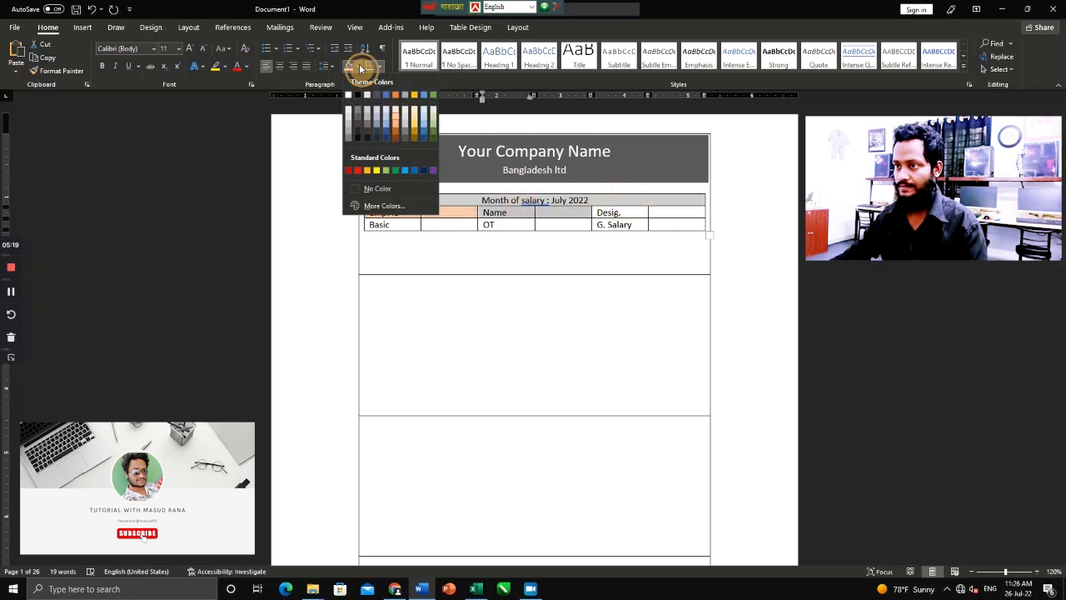
click(414, 122)
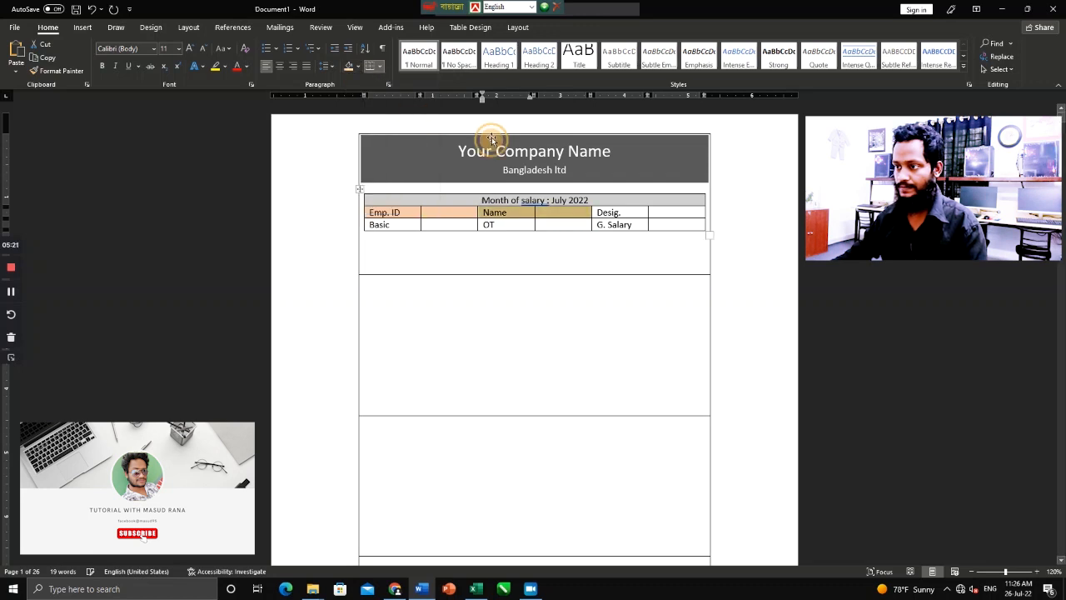
Shade the Desig. and Basic labels together with their adjacent blank cells light green
click(657, 213)
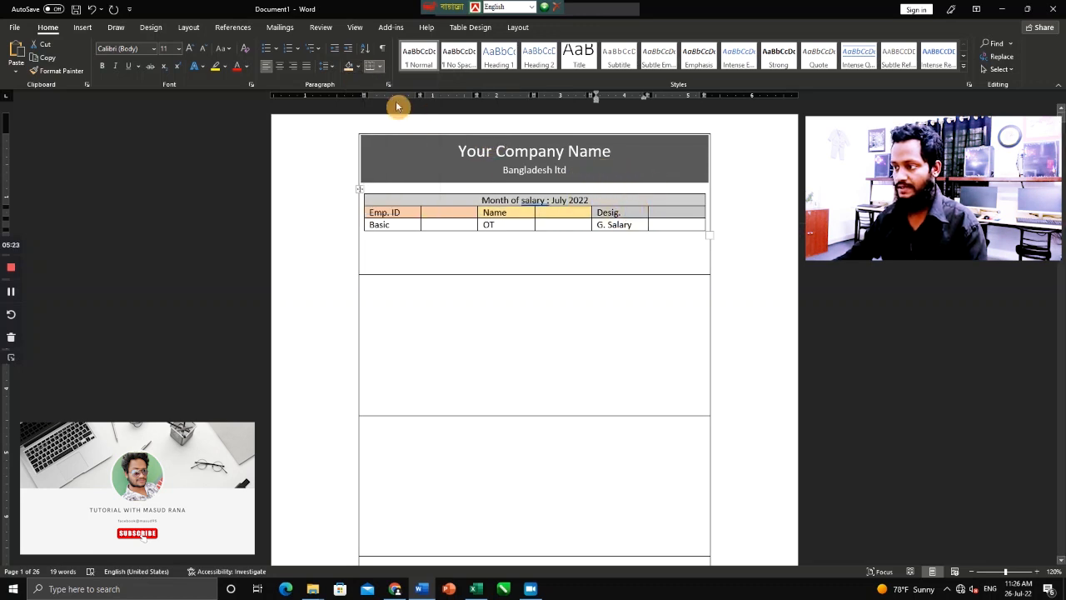
click(358, 68)
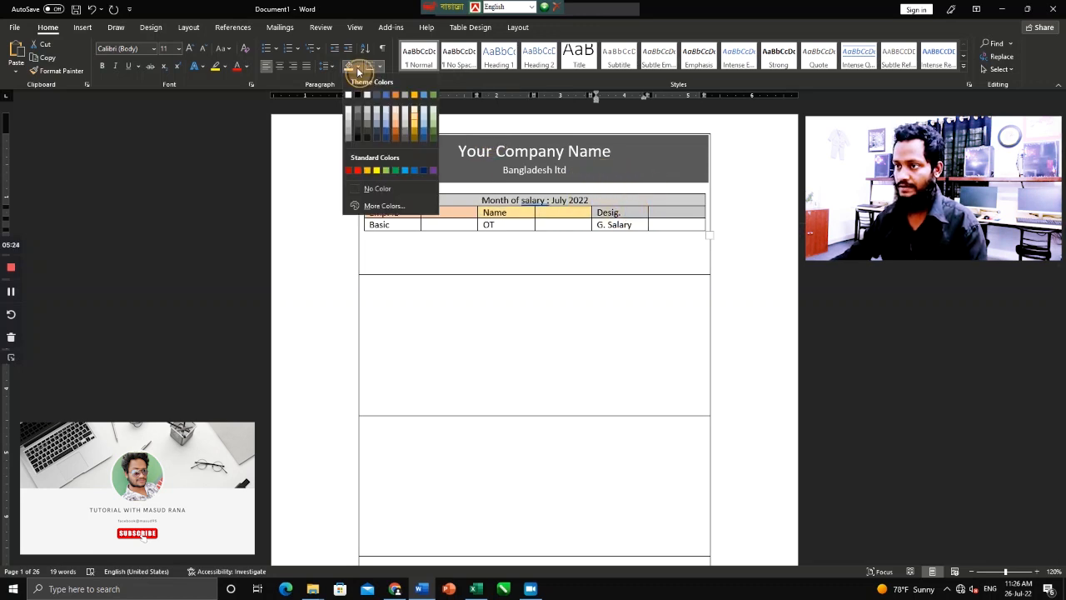
click(432, 122)
drag(433, 222, 411, 221)
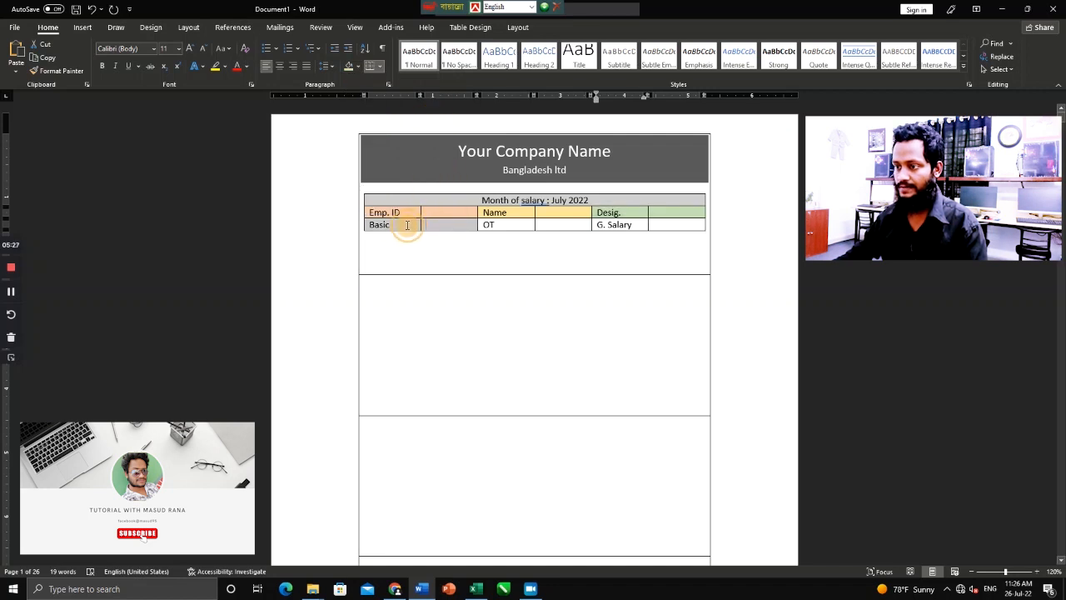
click(358, 68)
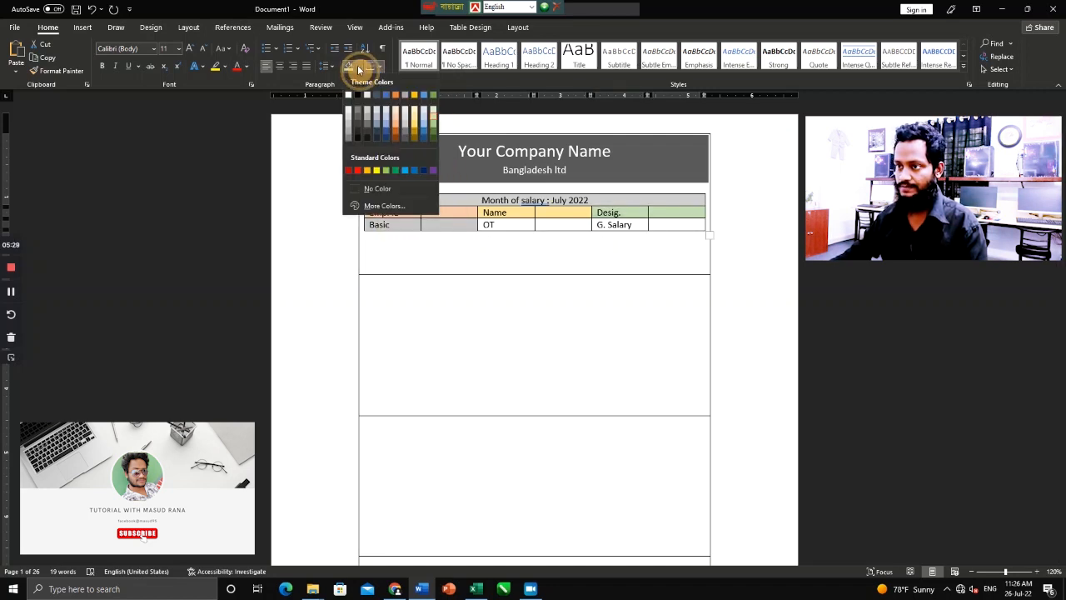
click(435, 116)
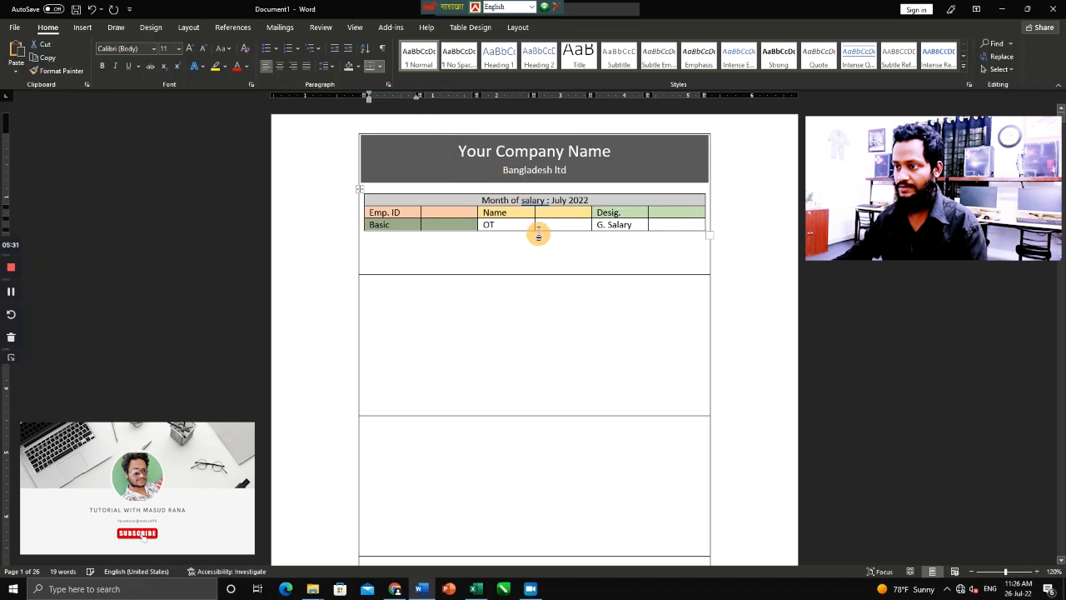
Shade the OT label and its blank cell light orange, and the G. Salary label and its blank cell light gold
drag(550, 225, 503, 225)
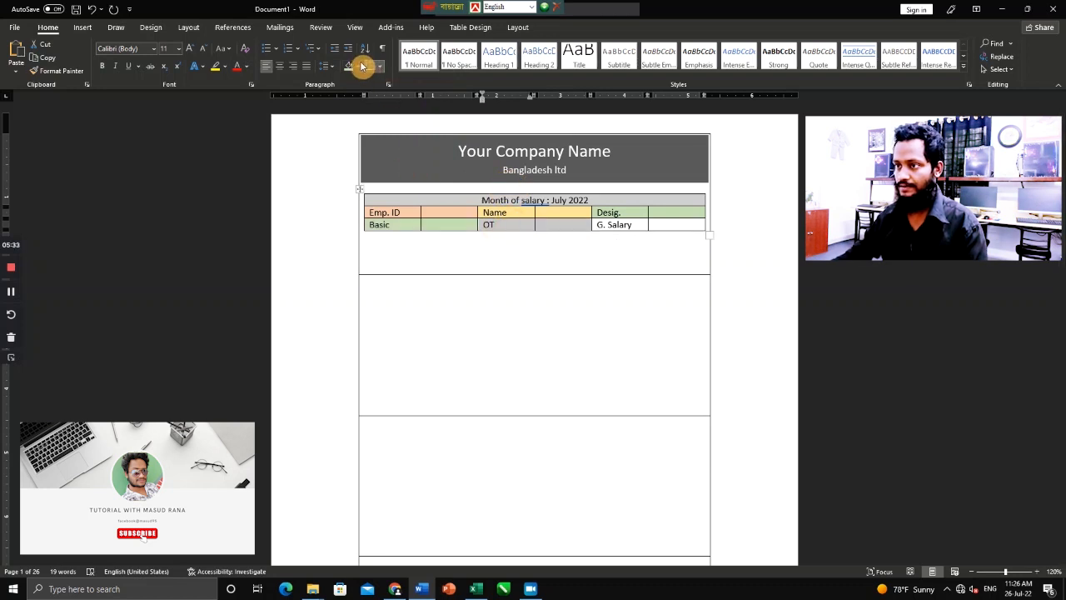
click(358, 66)
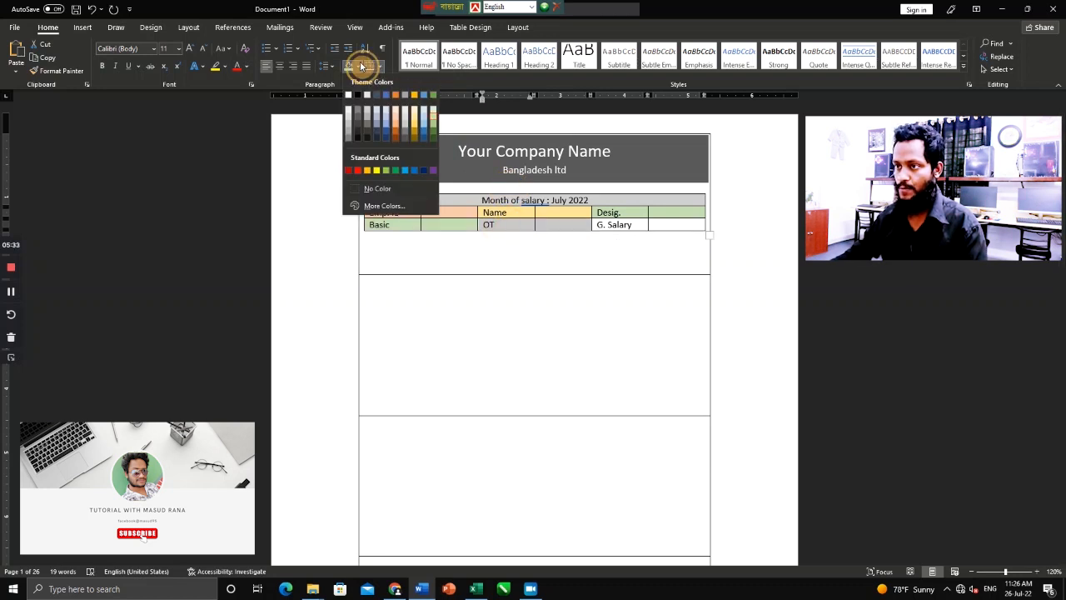
click(395, 121)
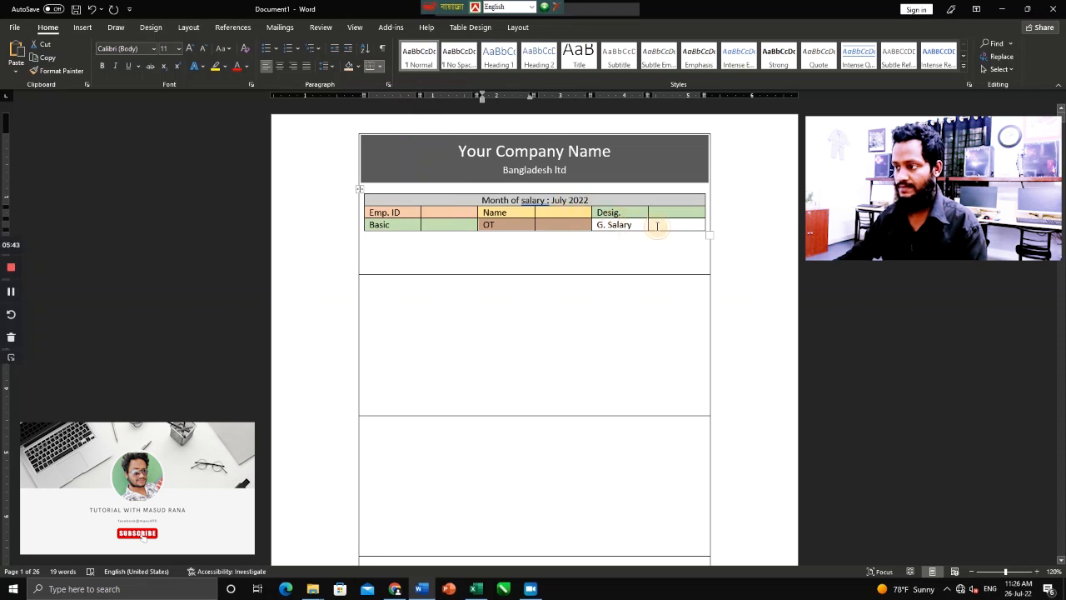
drag(657, 226, 616, 225)
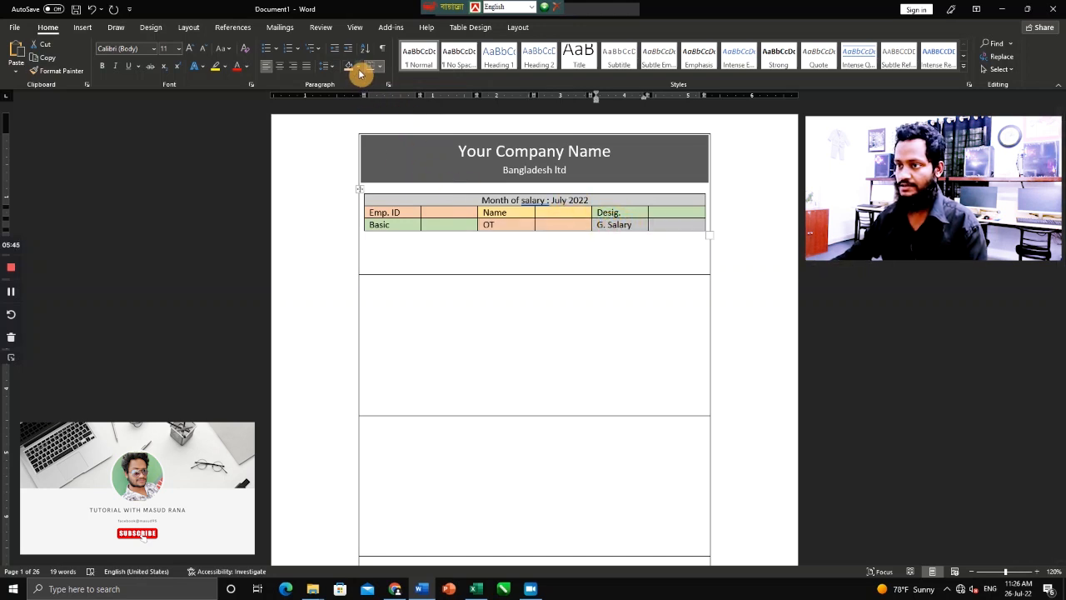
click(358, 68)
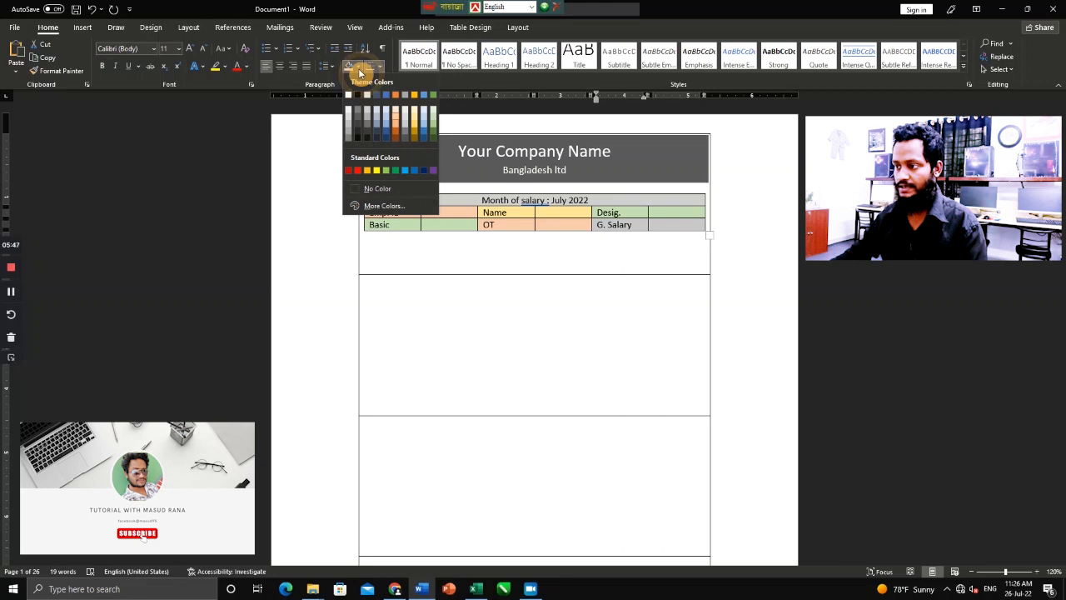
click(415, 119)
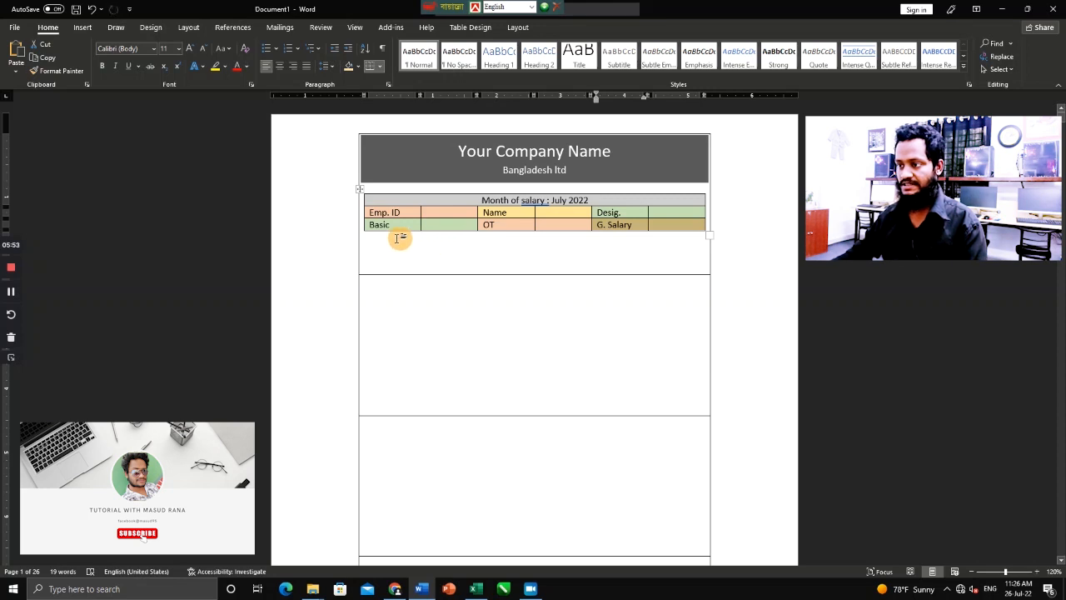
Add a signature line of text below the small table with "Accountant Sign" at its start and "Authorized Sign" towards its end
click(370, 249)
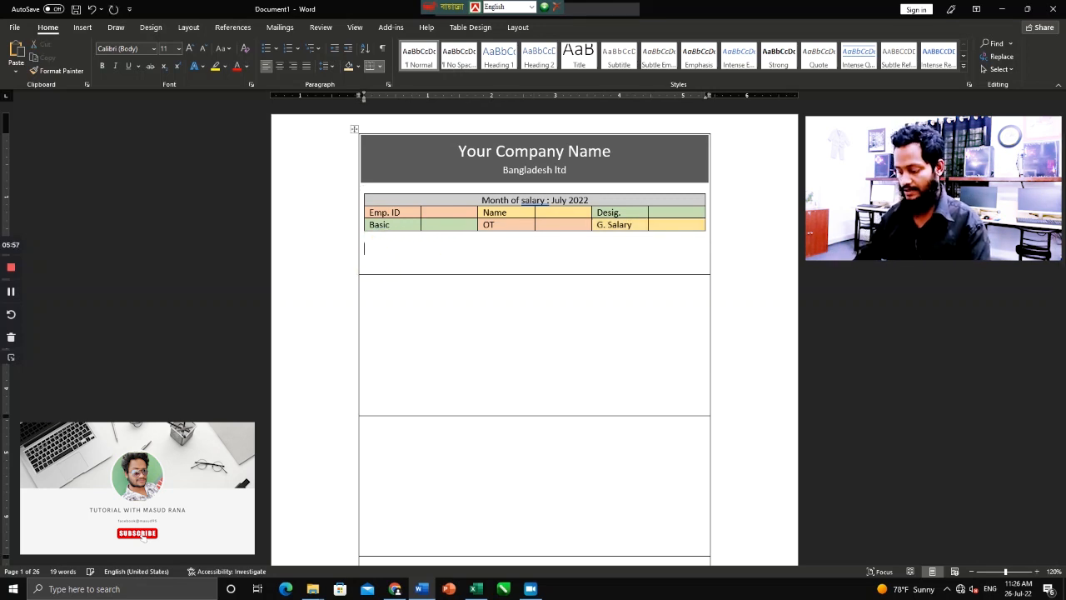
click(369, 251)
text(Si)
click(369, 253)
text(Acc)
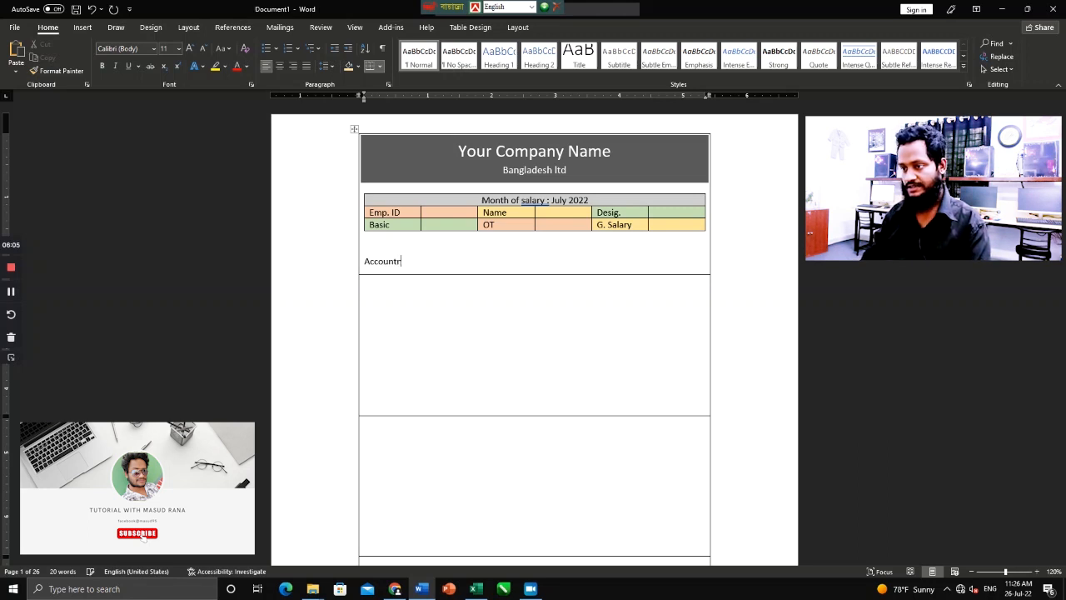
text(ountant Sign)
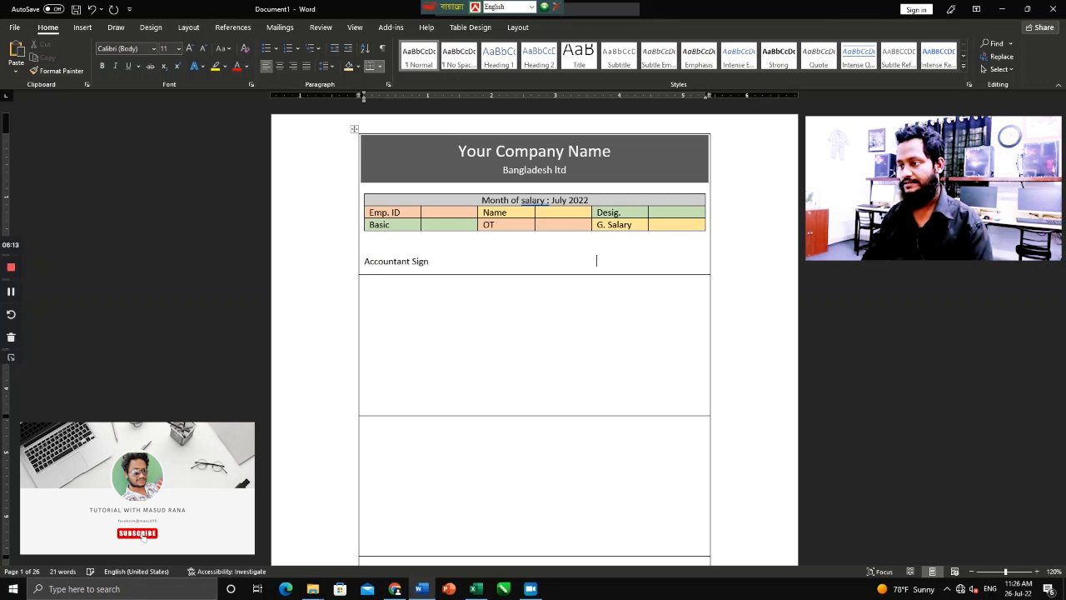
text(Authori)
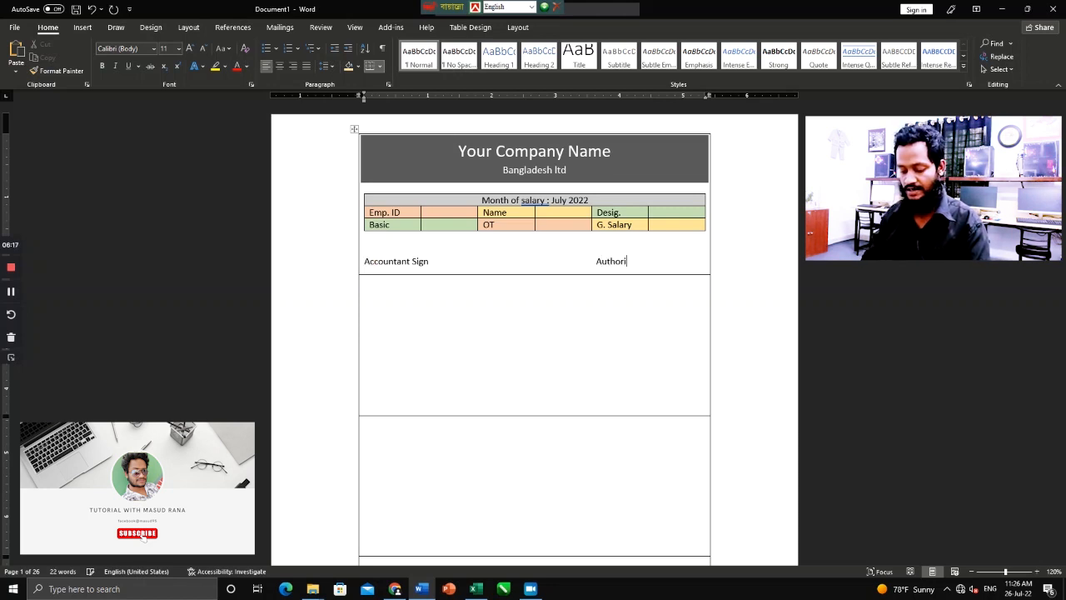
text(zed Sign)
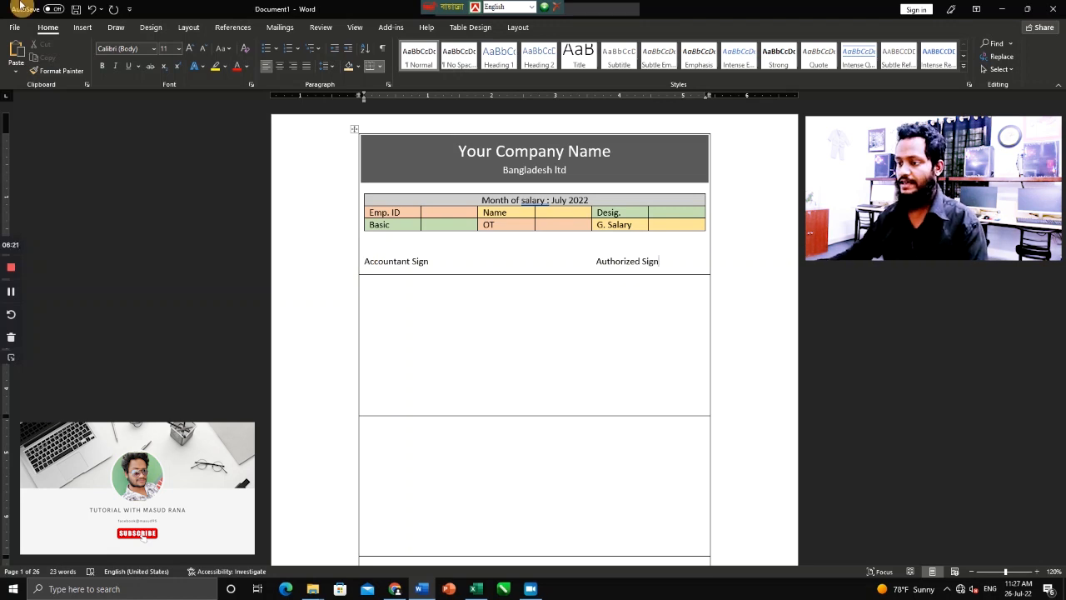
Draw a straight horizontal line about 1.15" wide just above the "Accountant Sign" text
click(82, 27)
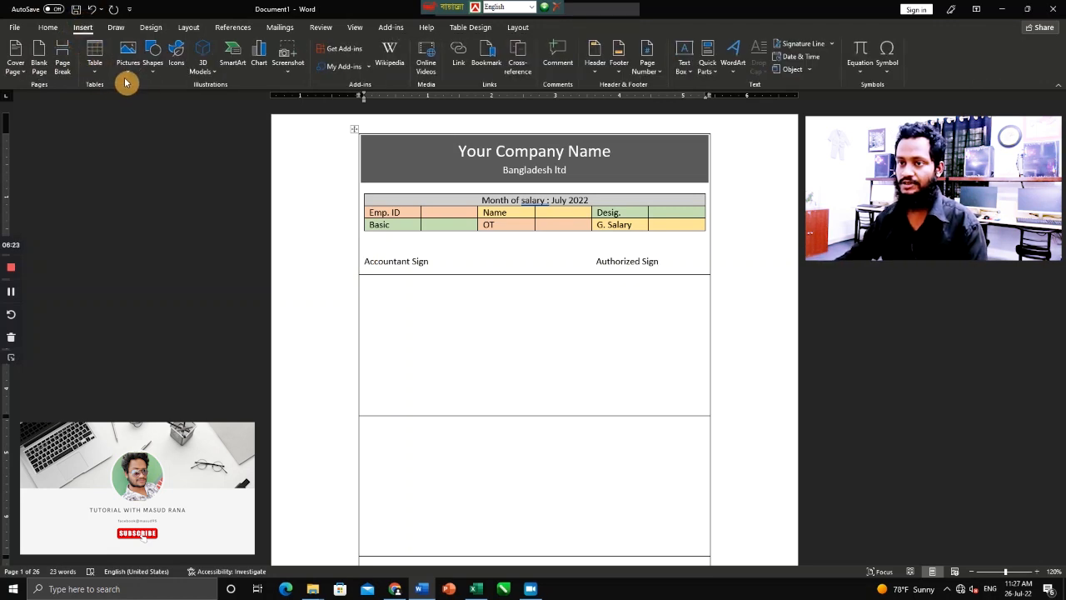
click(154, 71)
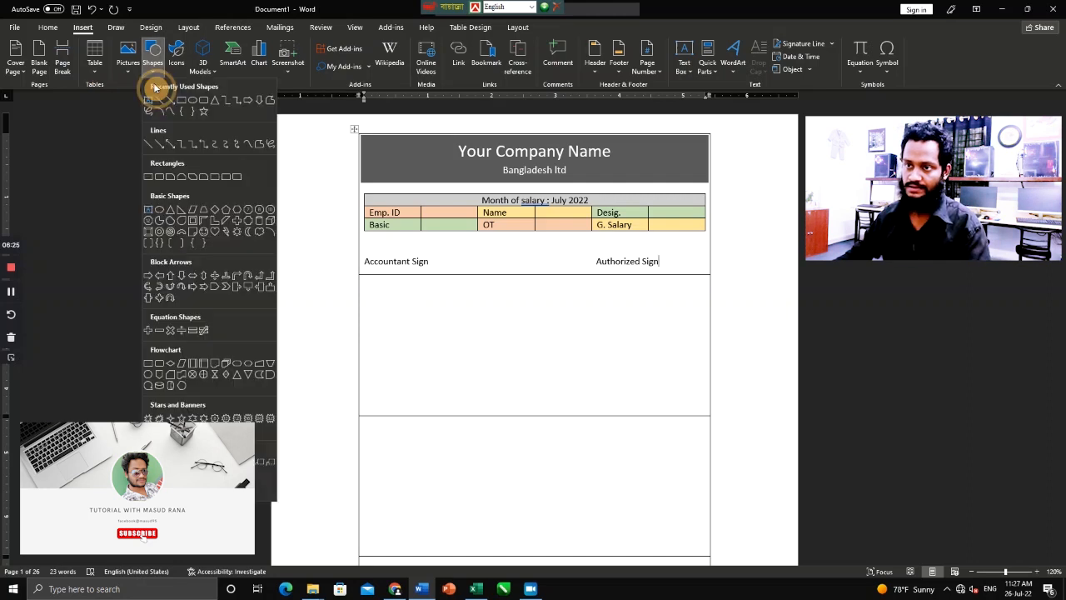
click(164, 102)
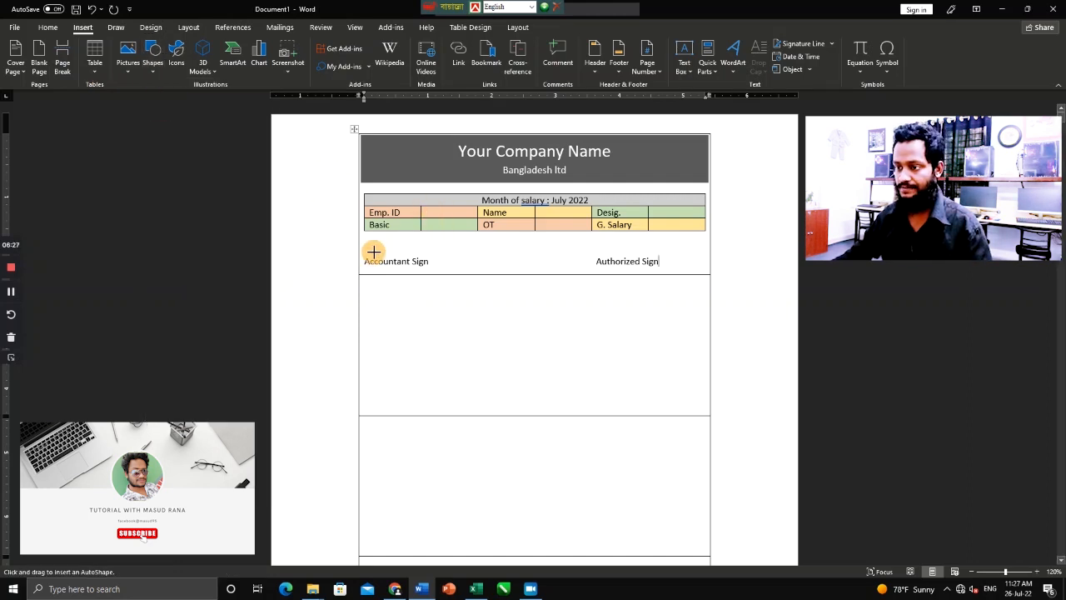
drag(364, 254, 416, 256)
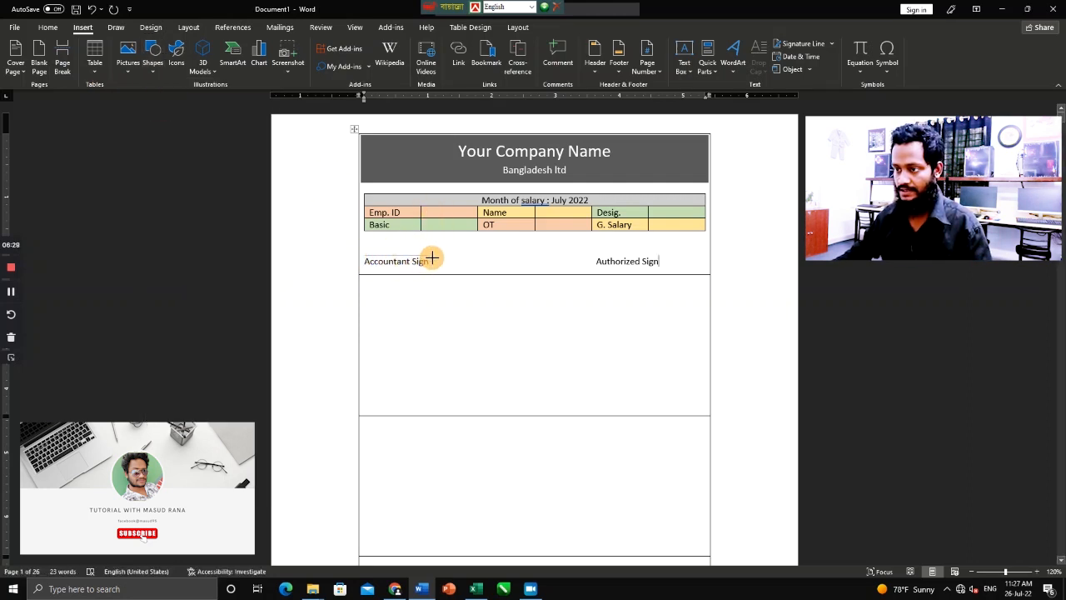
drag(439, 257, 437, 256)
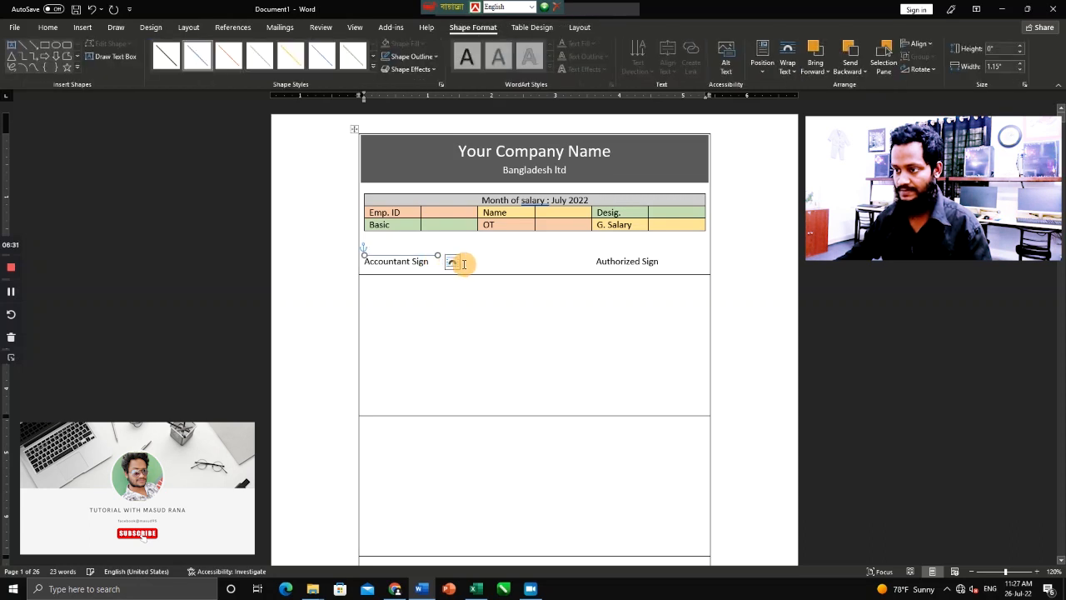
scroll(469, 262, up, 5)
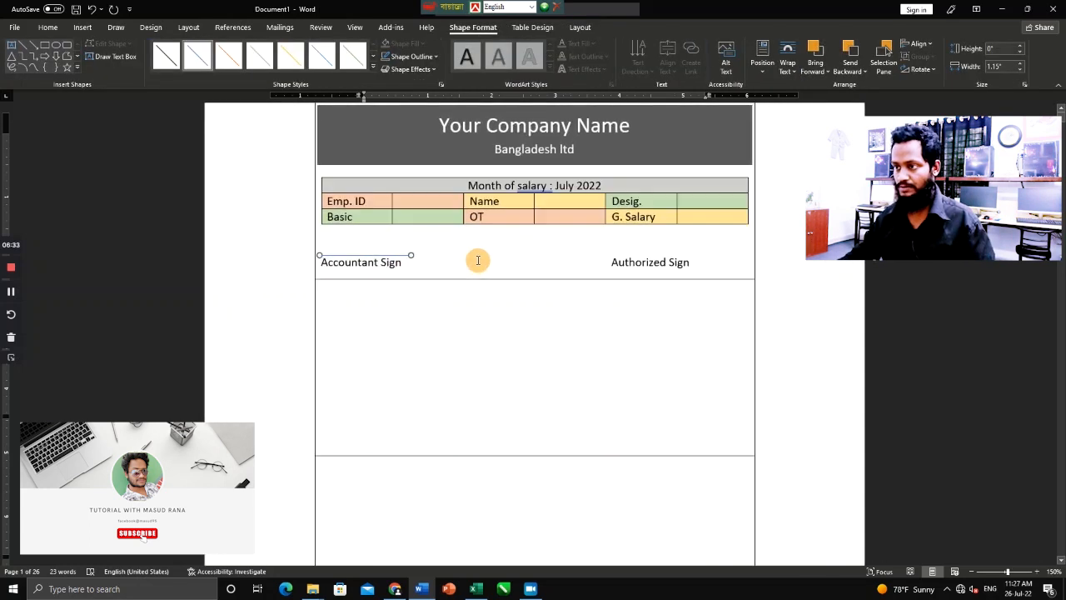
Set the outline weight of the line above "Accountant Sign" to 1 pt
scroll(489, 256, up, 1)
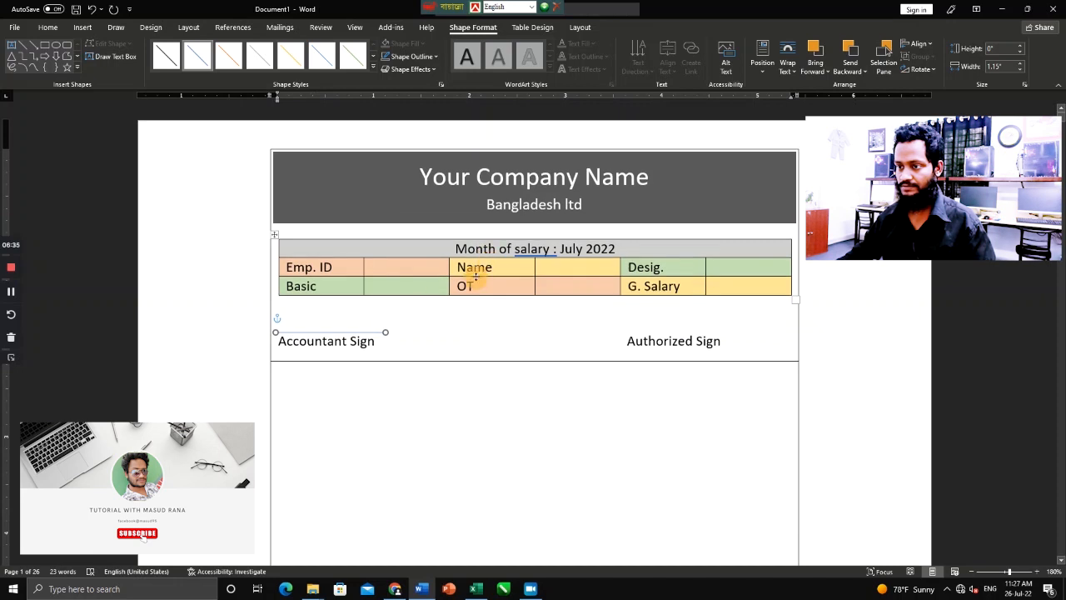
click(411, 55)
mouse_move(437, 212)
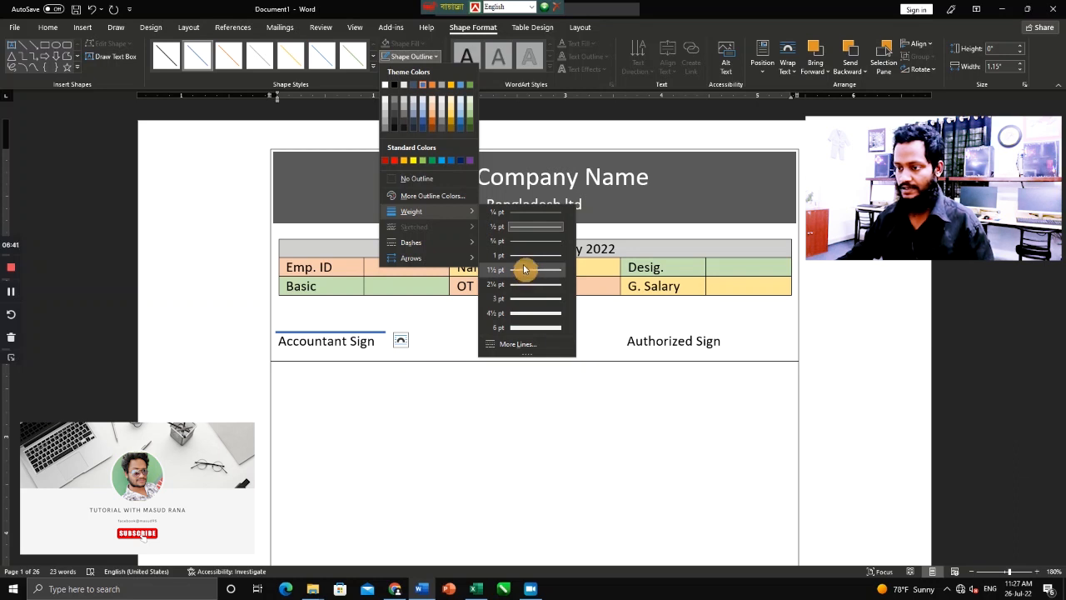
click(527, 256)
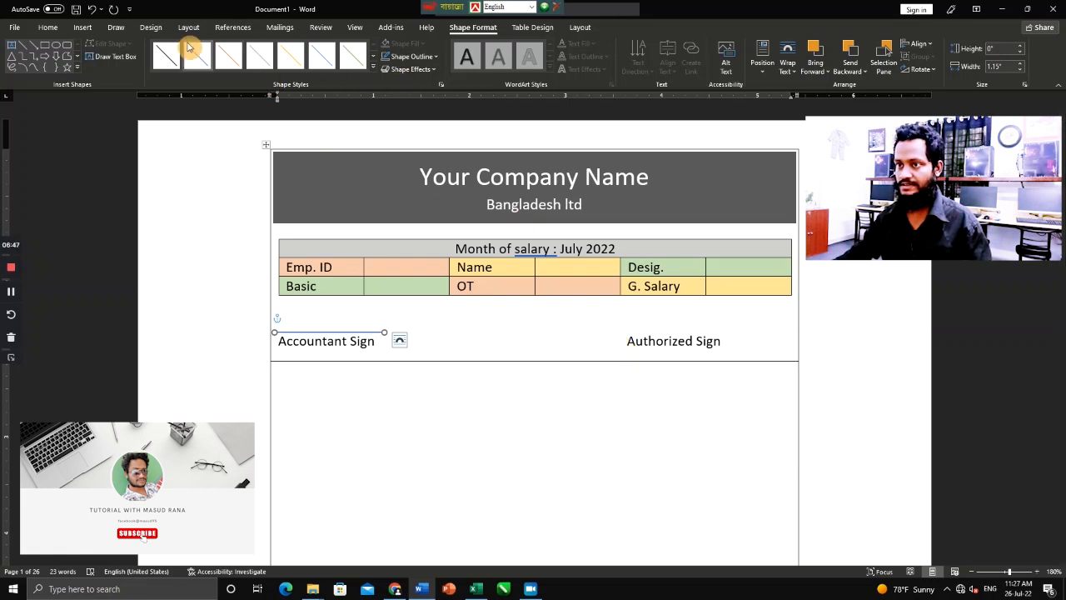
Draw a line about 1.13" wide just above "Authorized Sign" and give it a black 1½ pt outline
click(22, 45)
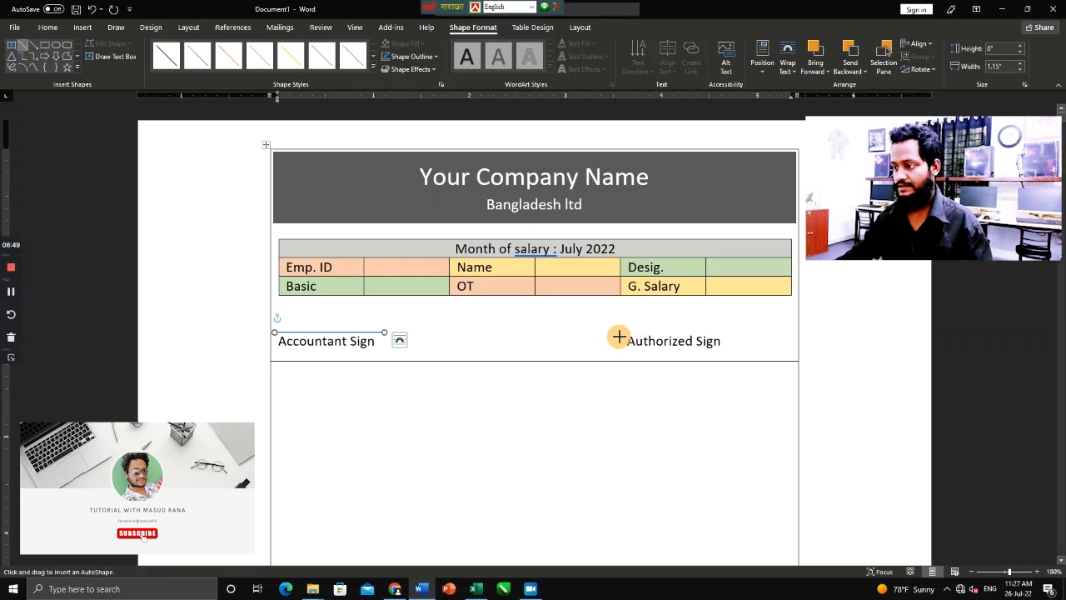
drag(619, 335, 729, 340)
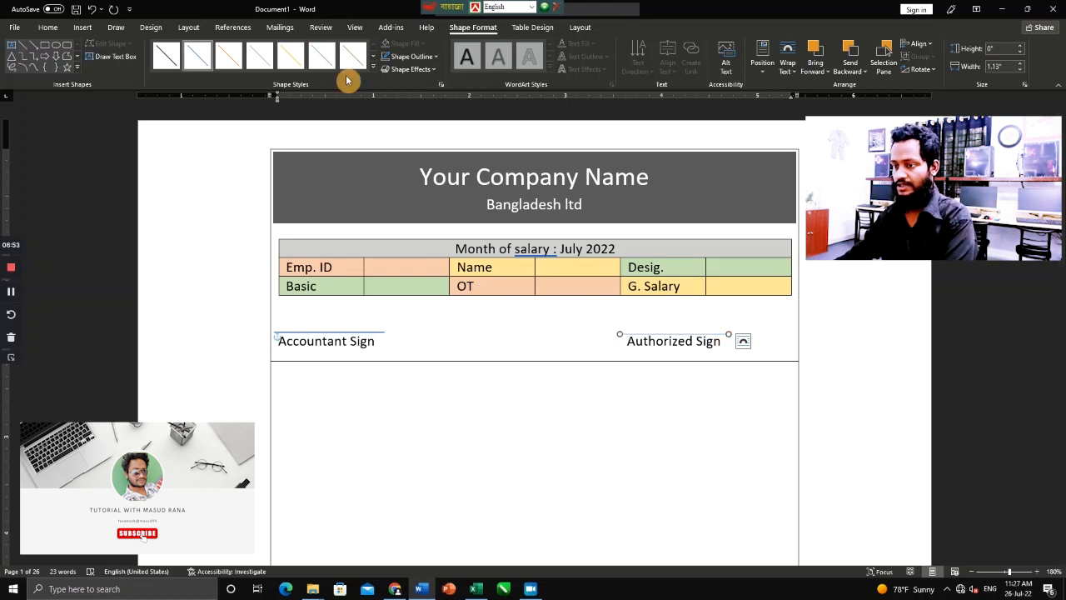
click(410, 57)
mouse_move(439, 211)
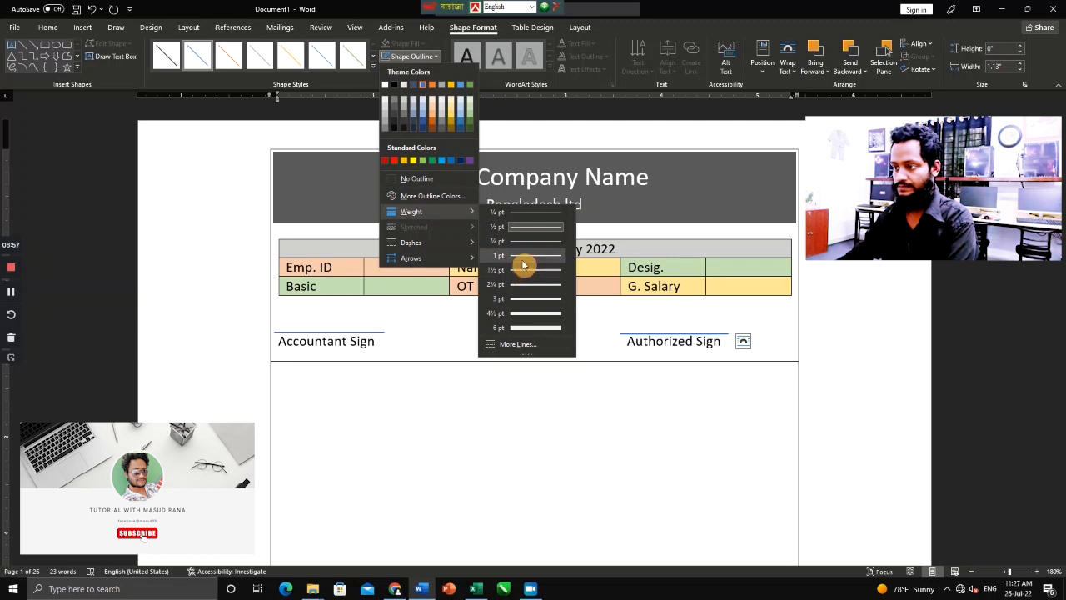
click(520, 270)
click(414, 58)
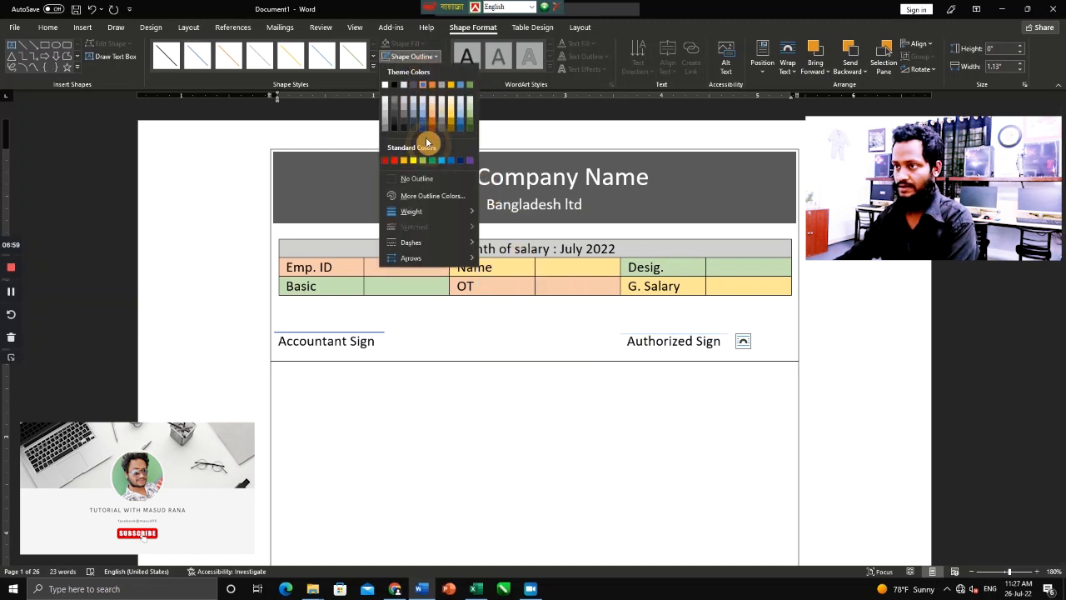
click(395, 84)
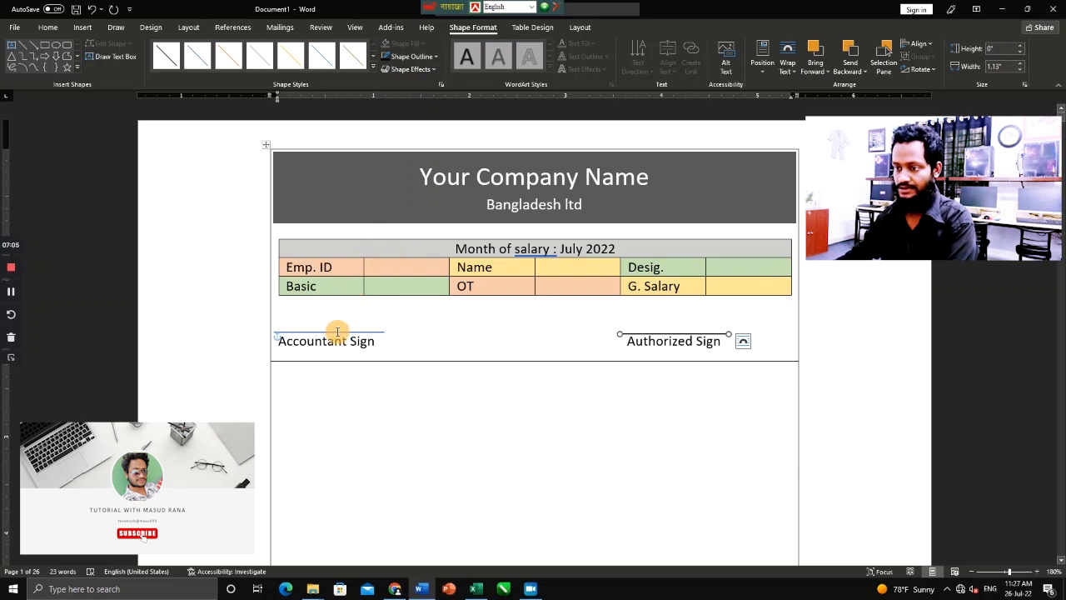
Change the outline of the line above "Accountant Sign" to black and put the cursor in the blank cell beside Emp. ID
click(337, 332)
click(999, 69)
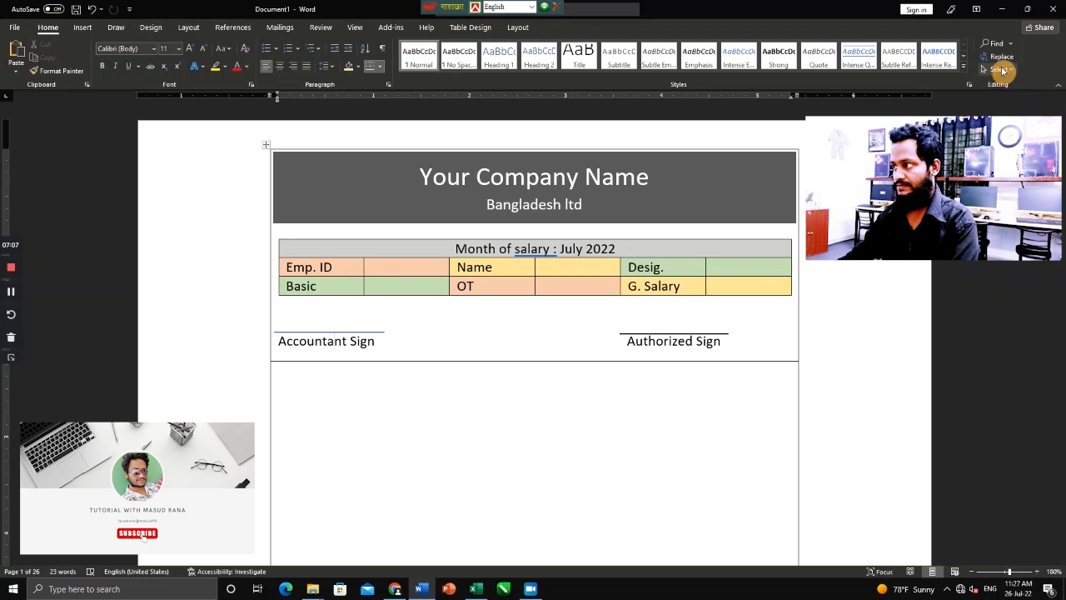
click(1004, 90)
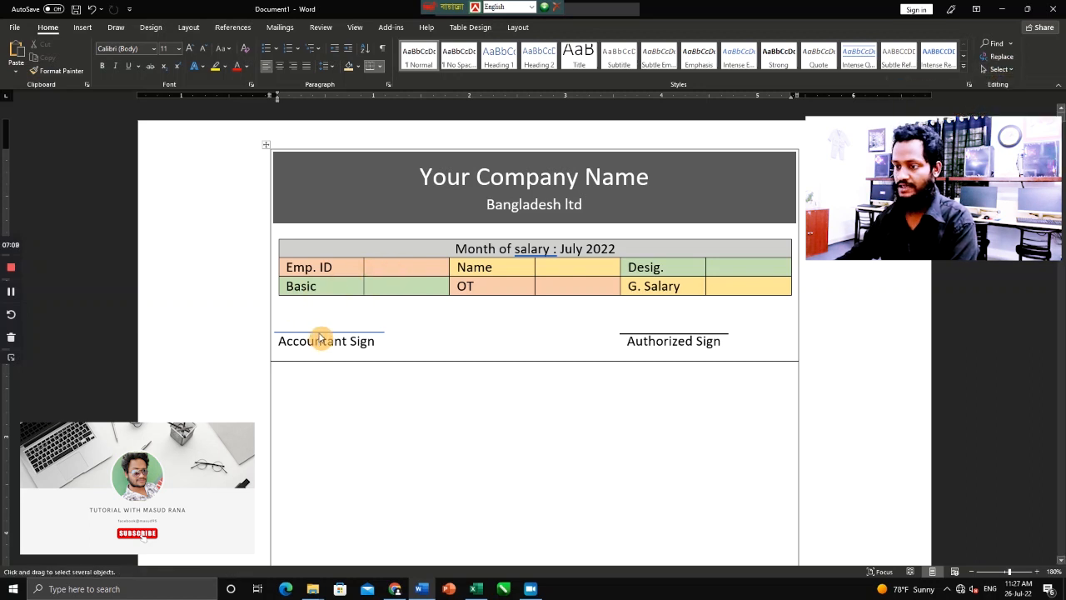
click(320, 336)
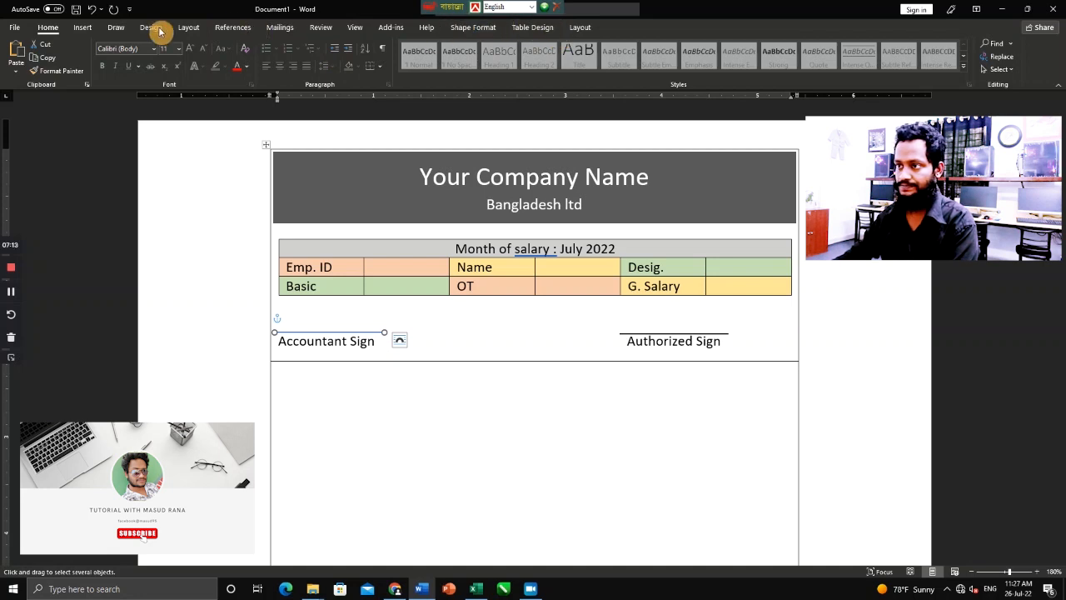
click(497, 31)
click(402, 55)
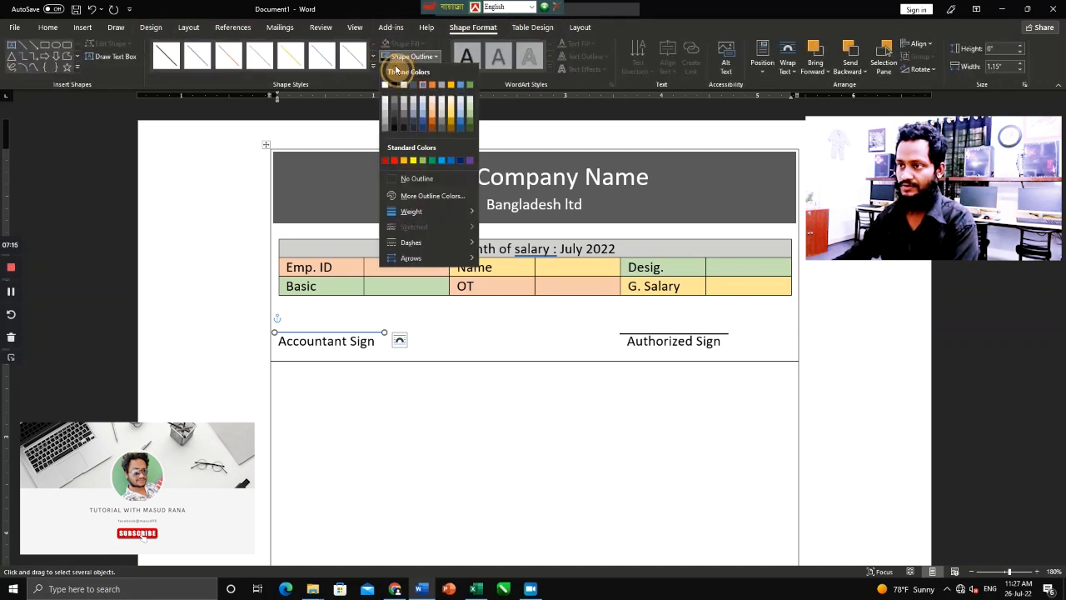
click(396, 89)
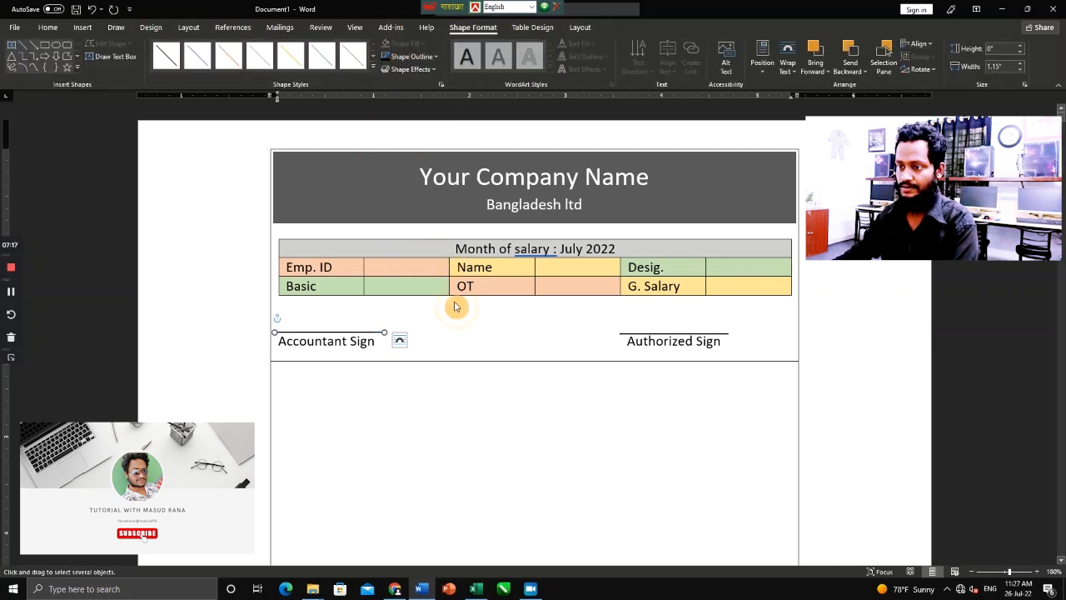
click(479, 327)
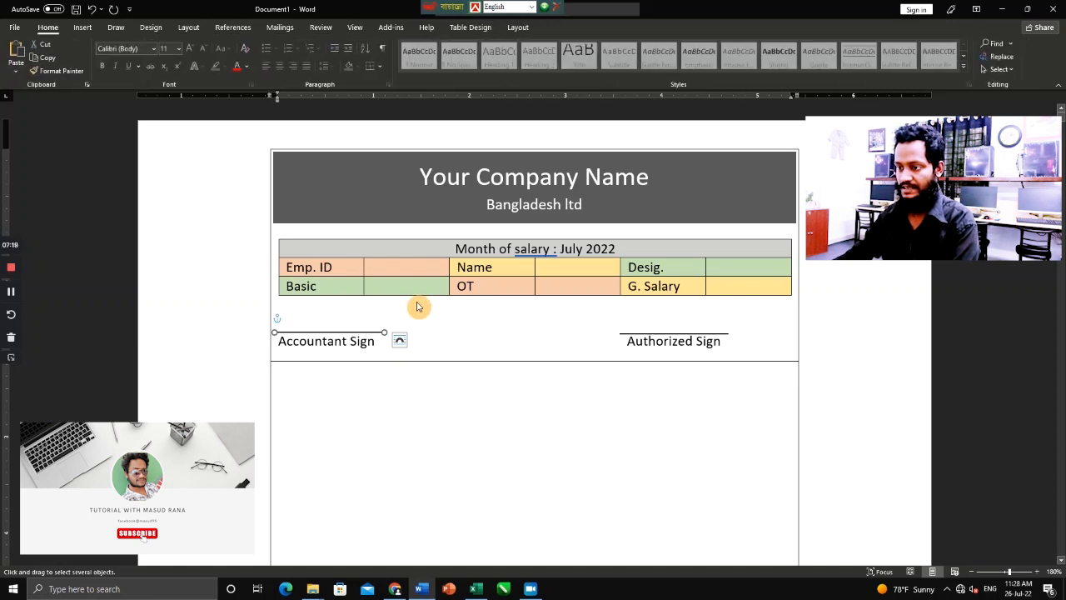
click(396, 266)
click(403, 266)
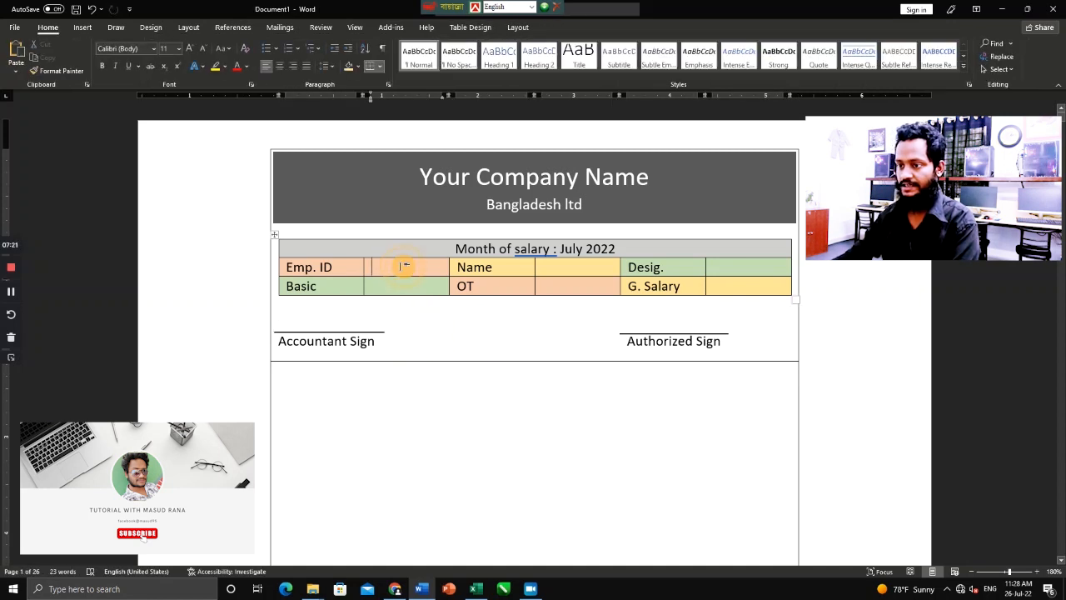
scroll(447, 311, down, 3)
scroll(447, 309, up, 3)
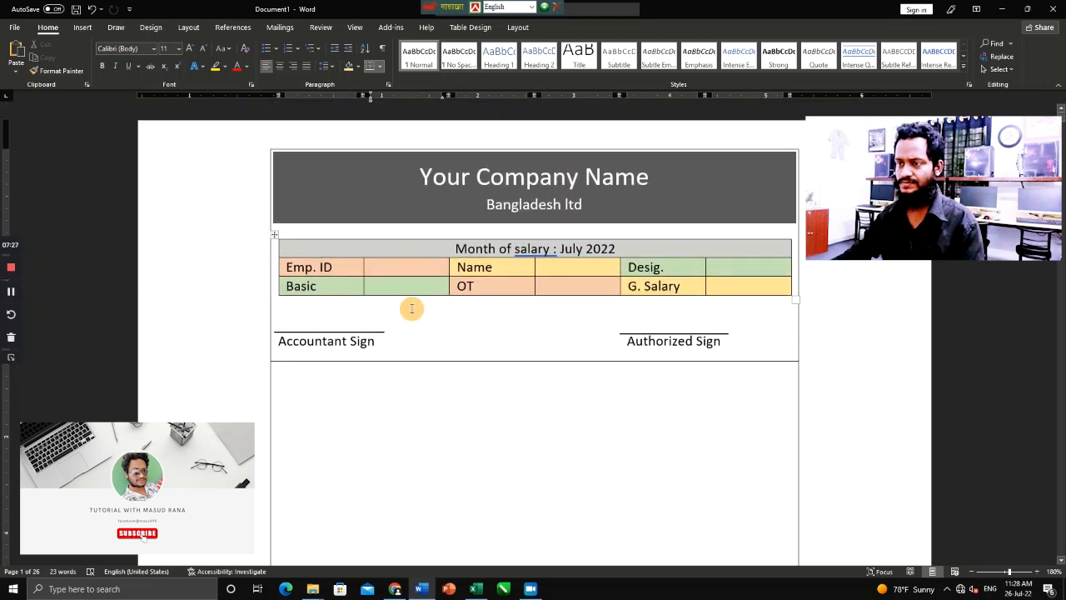
scroll(448, 302, down, 3)
scroll(447, 302, up, 3)
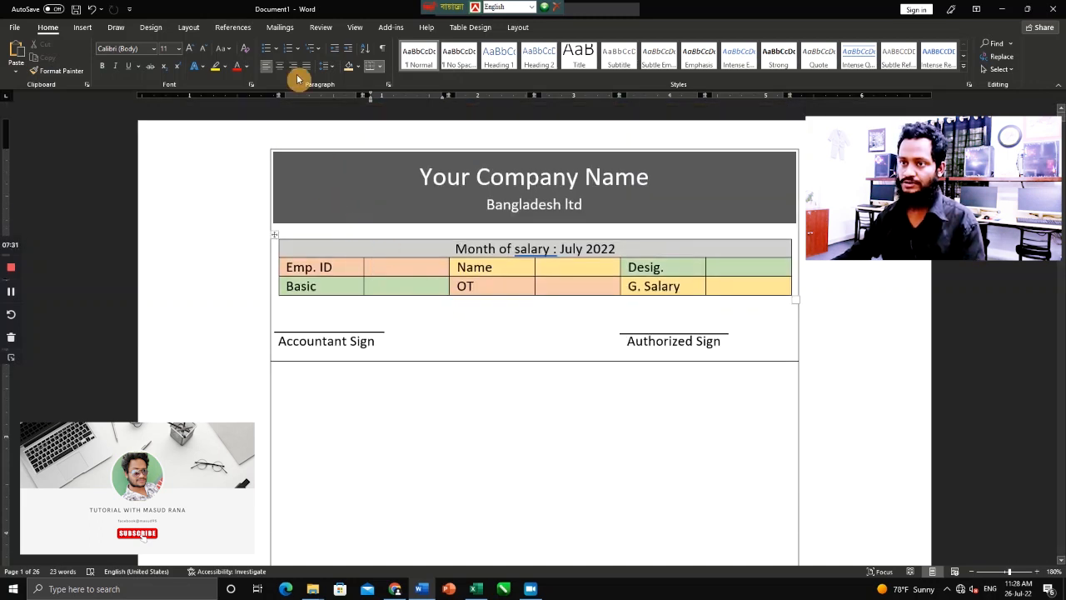
Set the document up as a labels mail merge with the Microsoft 1/2 Letter label, and undo the clearing of its contents
click(281, 28)
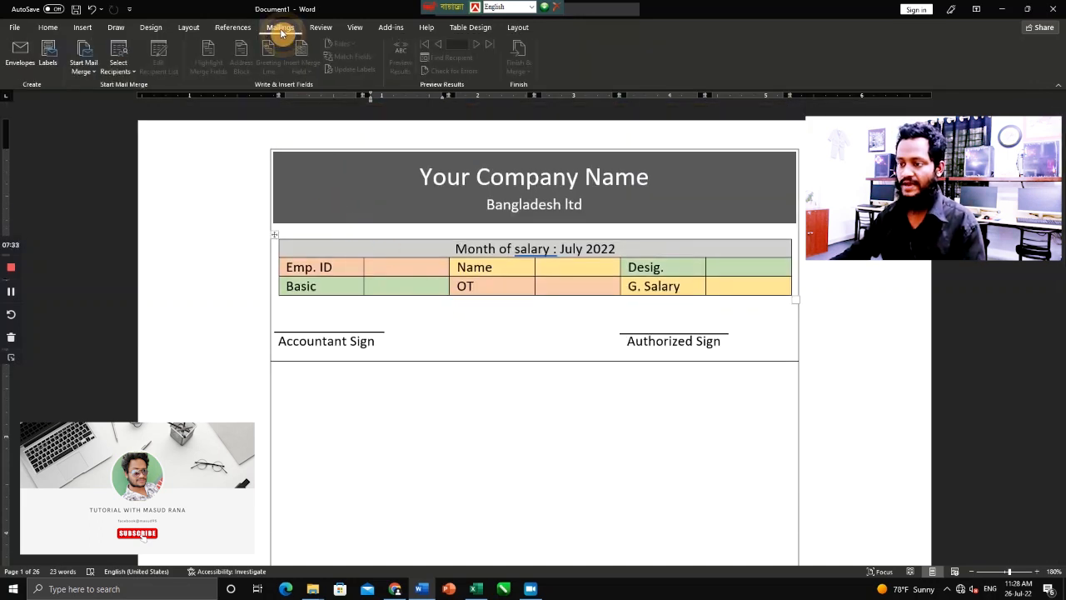
click(86, 66)
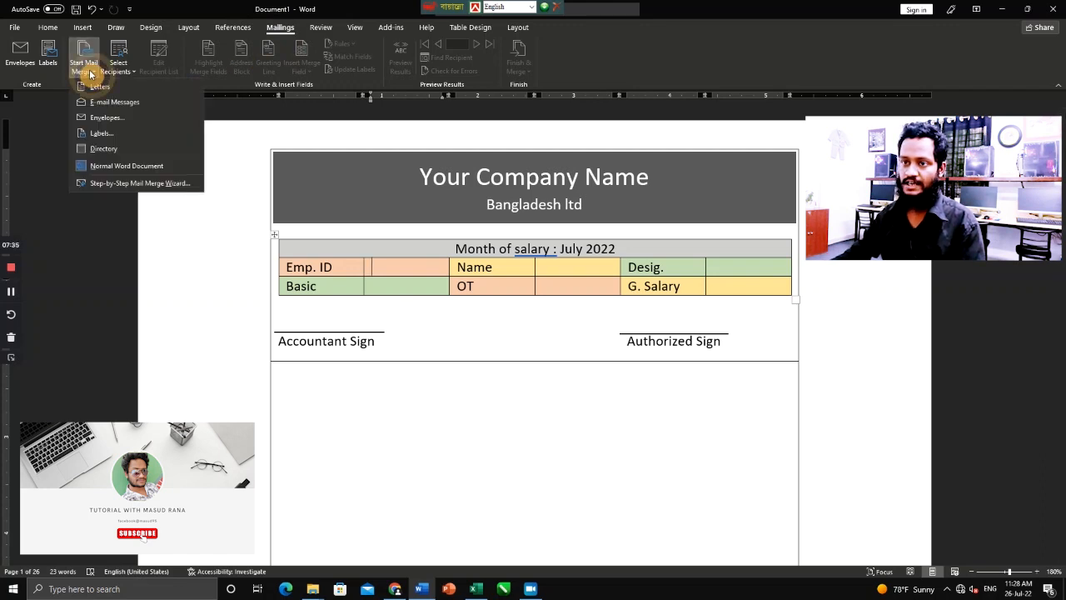
click(100, 134)
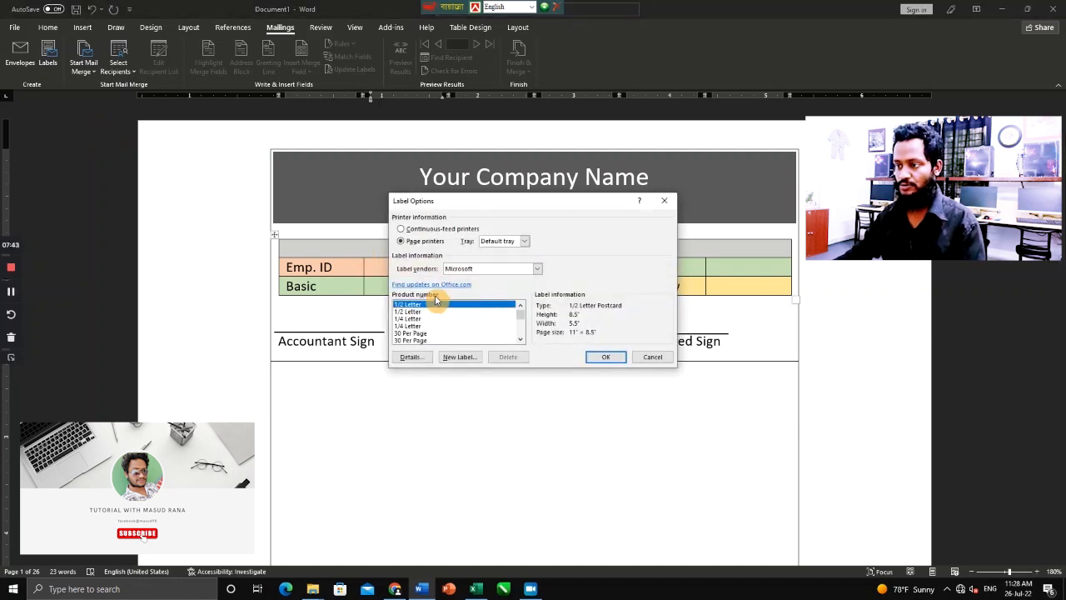
click(607, 360)
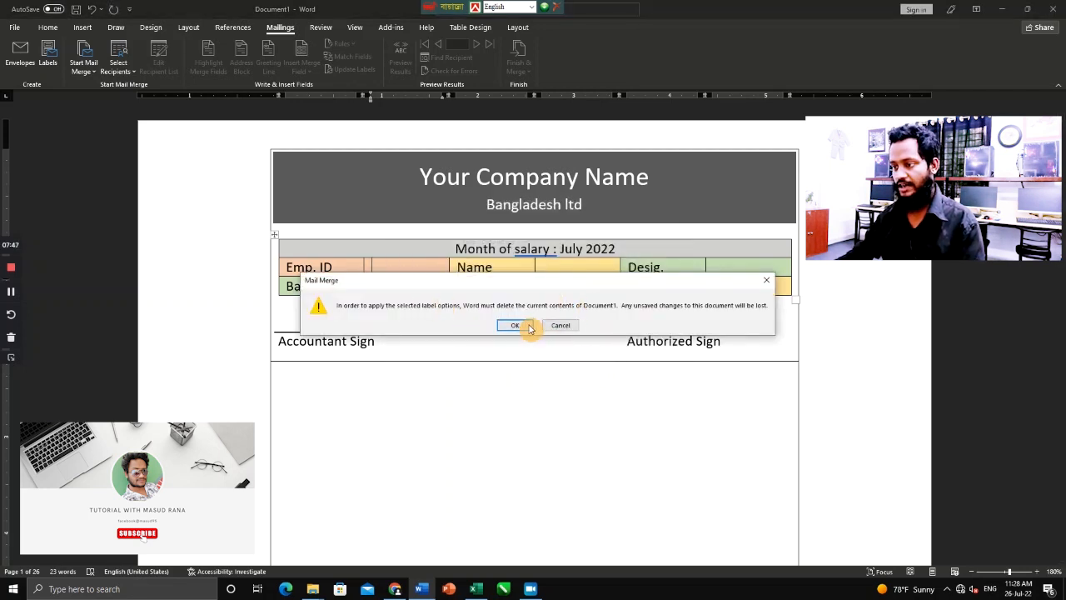
click(530, 326)
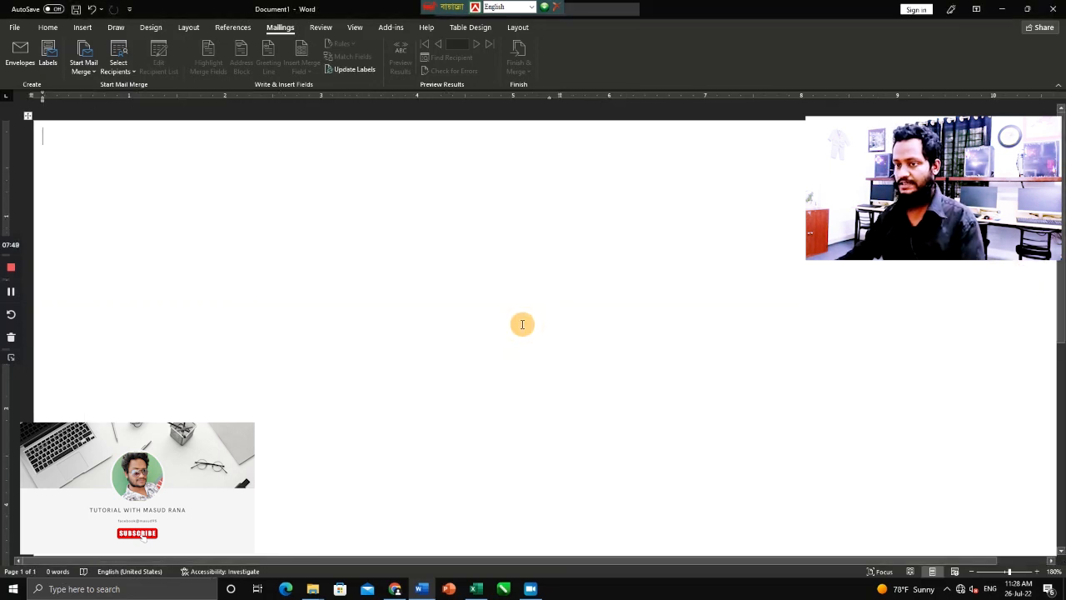
key(ctrl+z)
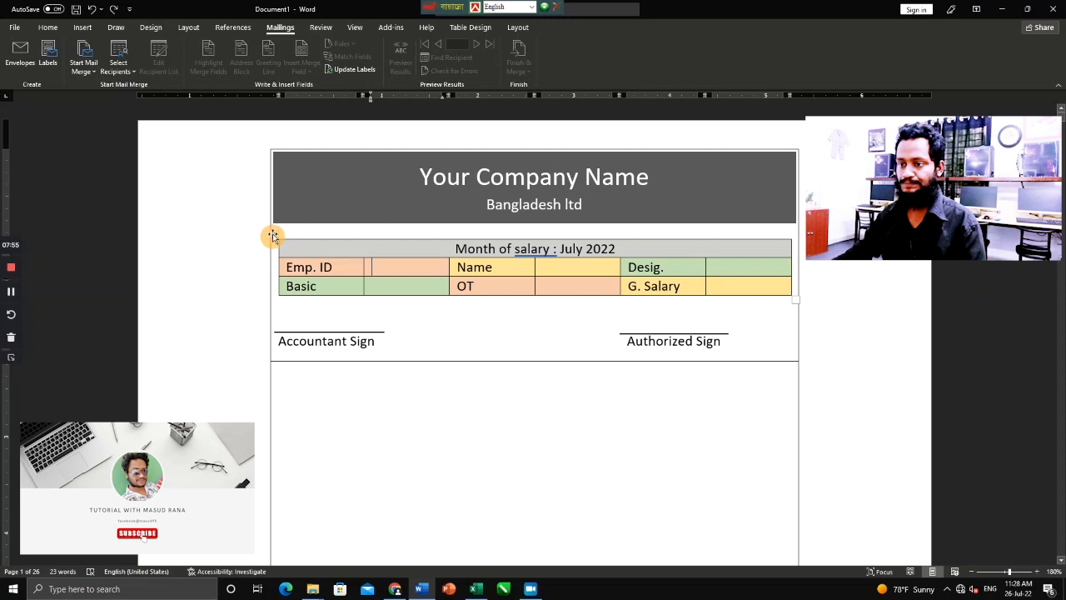
Remove all borders from the small salary table with the Month of salary heading
click(309, 246)
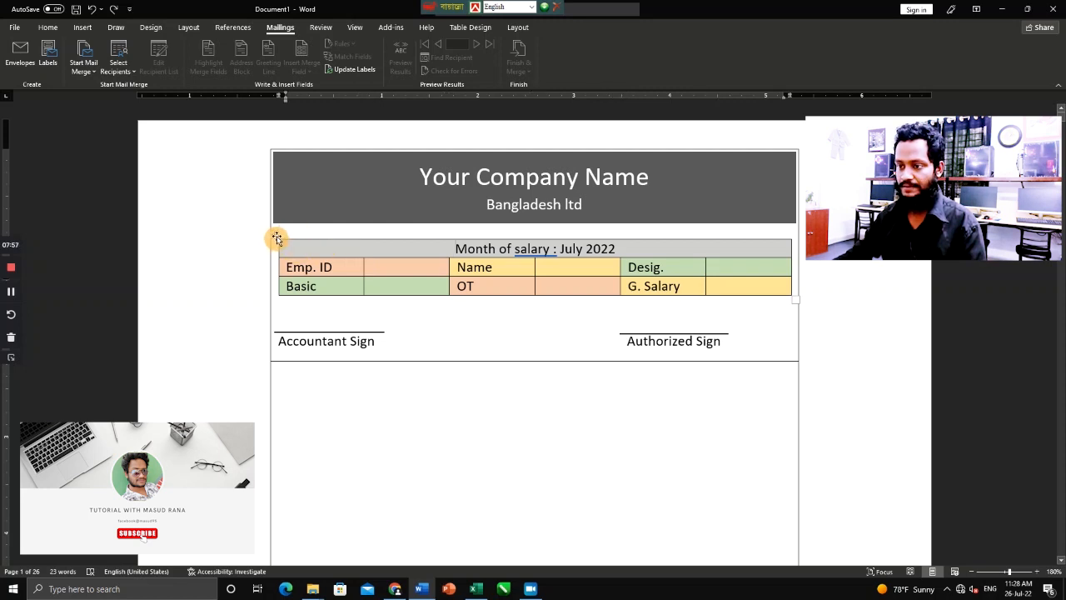
click(274, 236)
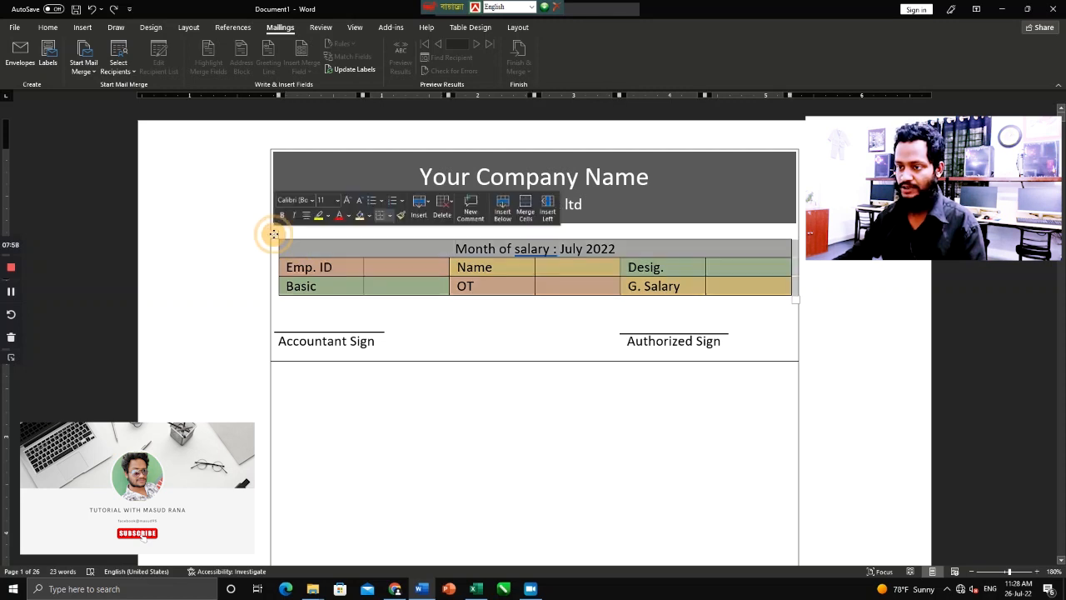
click(48, 27)
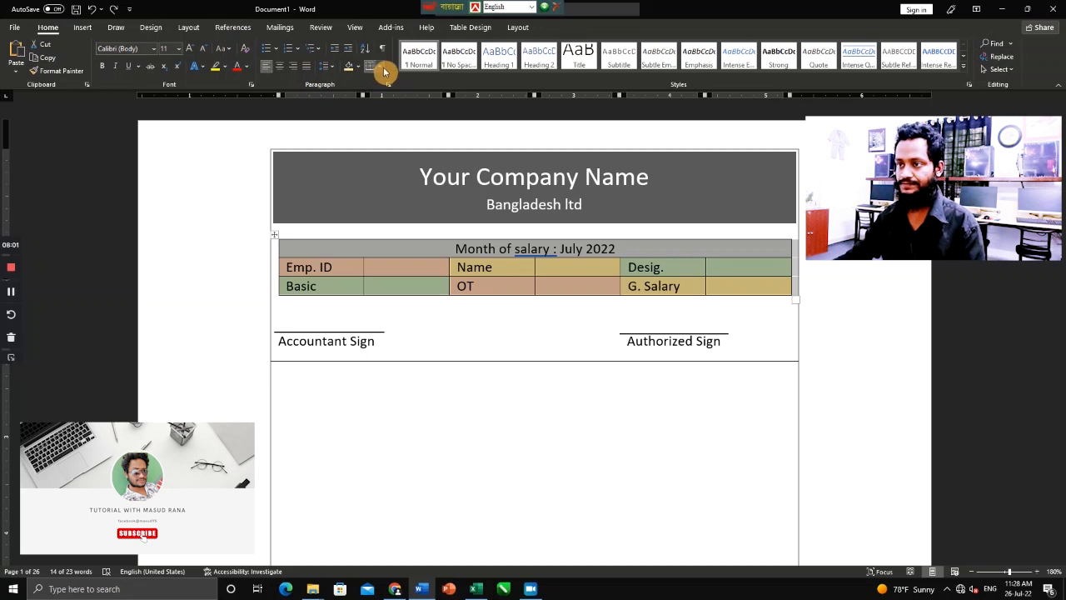
click(384, 70)
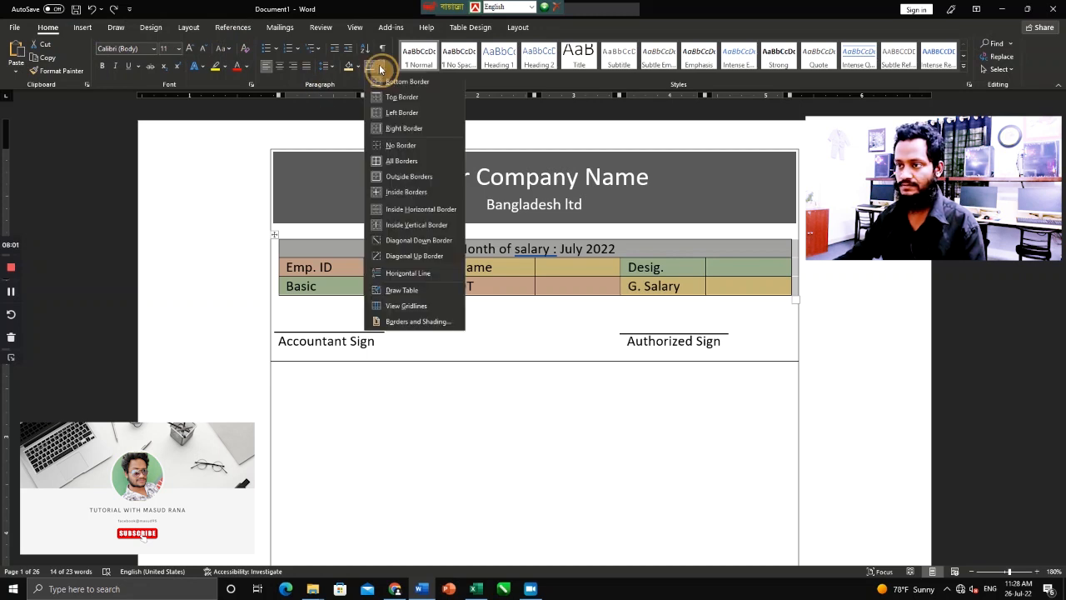
click(397, 145)
click(411, 336)
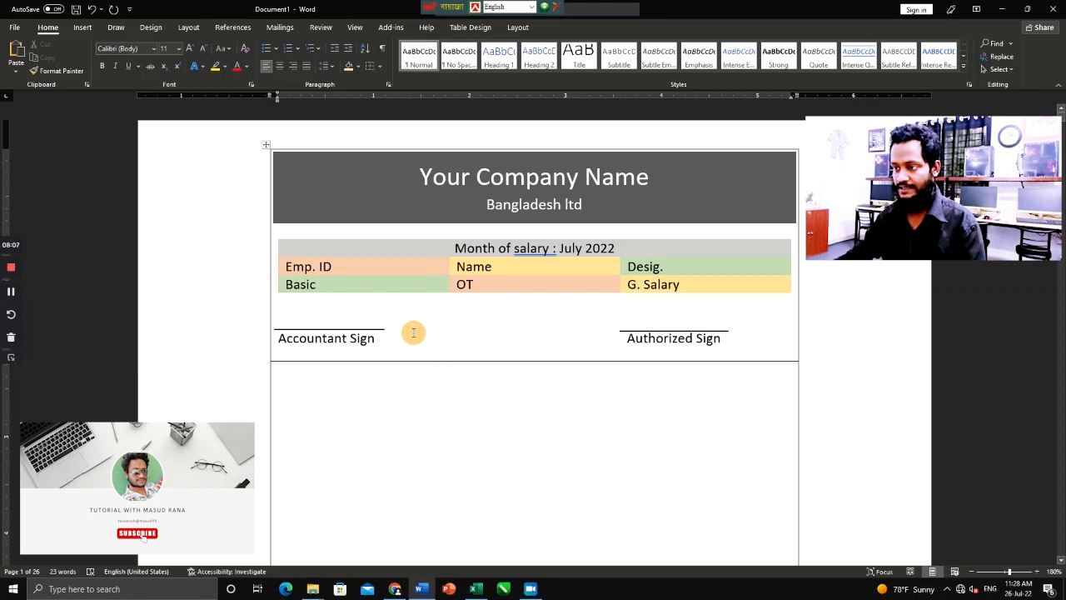
Update the labels so the salary slip is repeated in every cell of the document, and check the pages
click(282, 27)
click(353, 69)
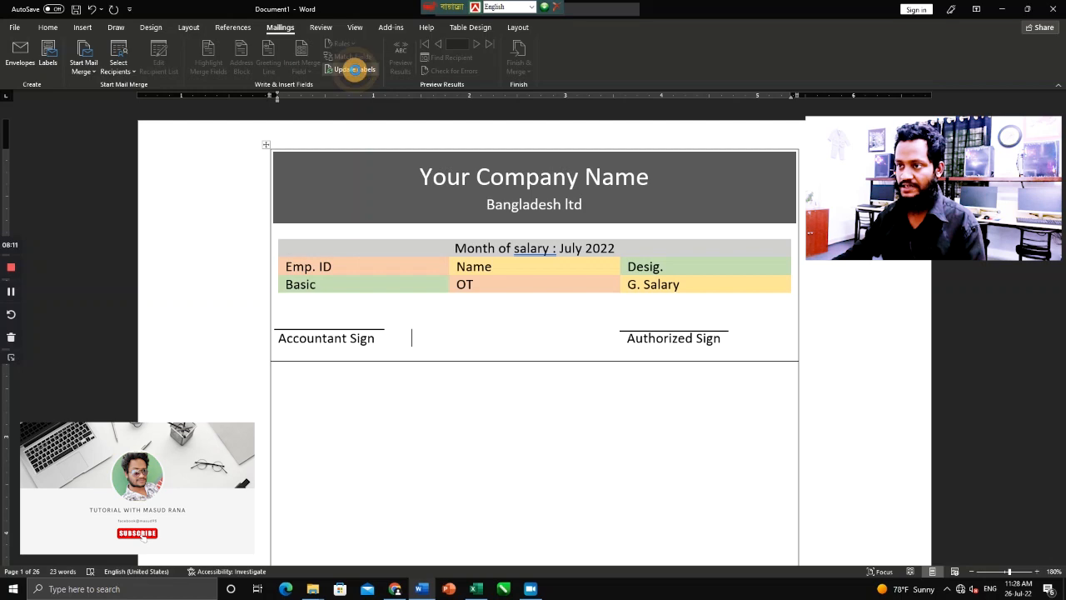
scroll(556, 328, down, 5)
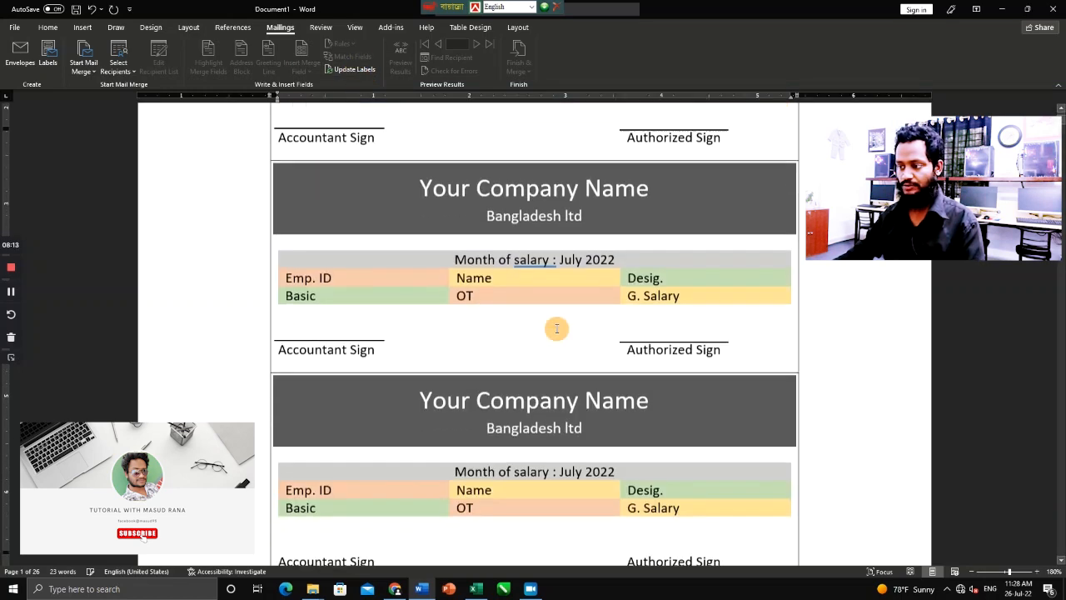
scroll(556, 327, down, 10)
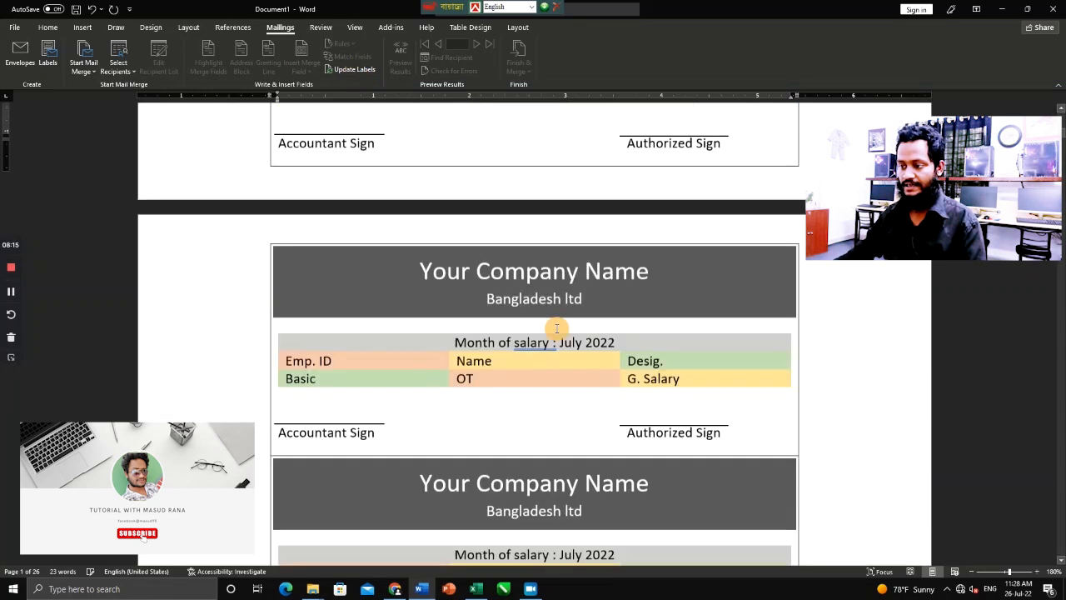
scroll(558, 328, down, 10)
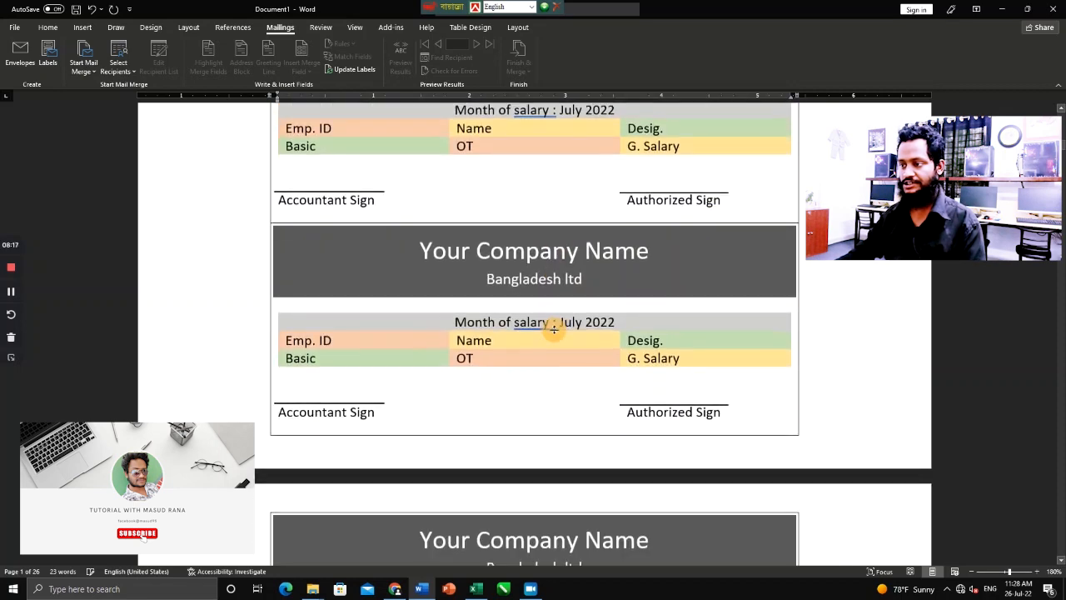
scroll(557, 329, down, 10)
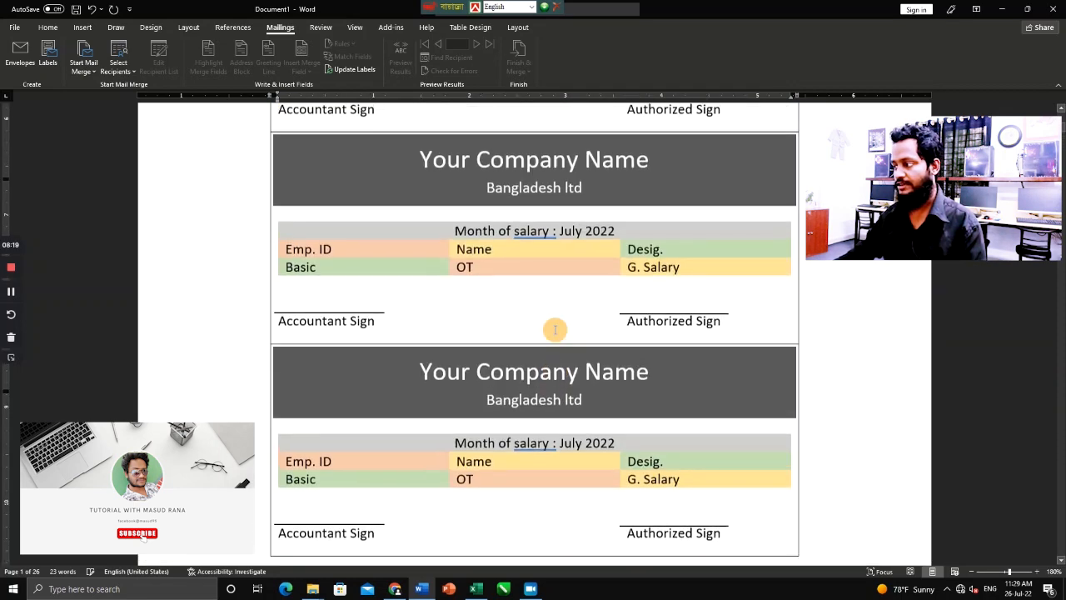
scroll(556, 329, up, 15)
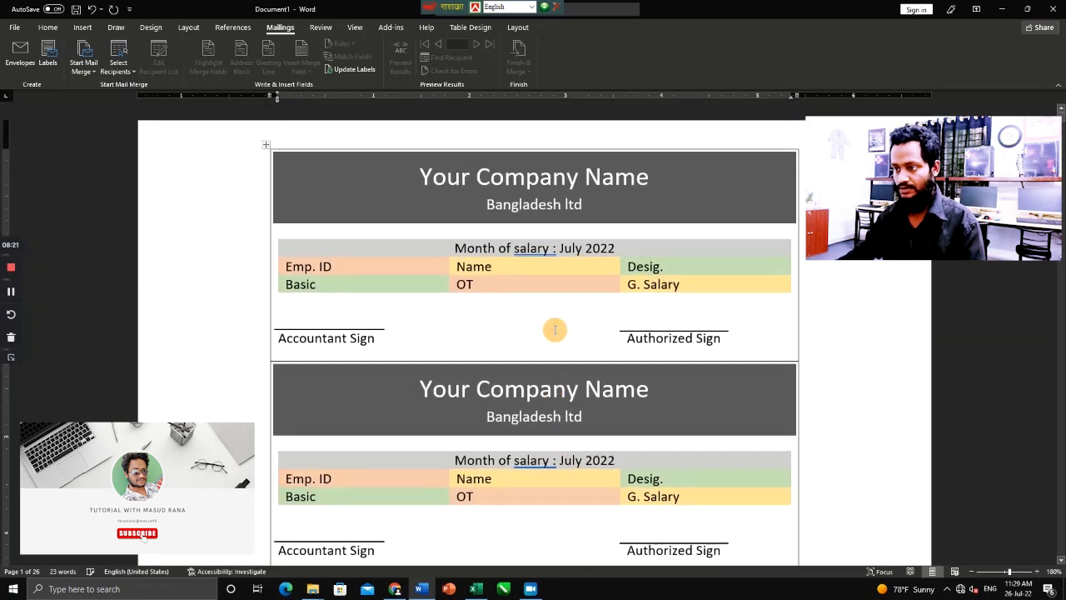
Link the labels to the existing Salary Sheet workbook in the Desktop's Paysleep folder, using its Salary Sheet table as the recipient list
click(125, 71)
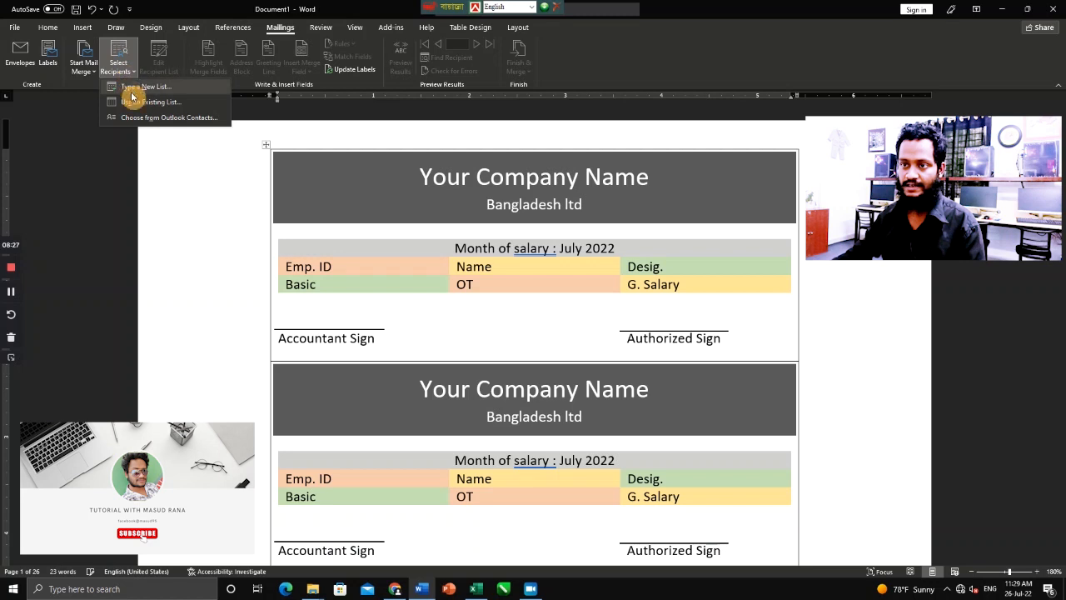
click(134, 101)
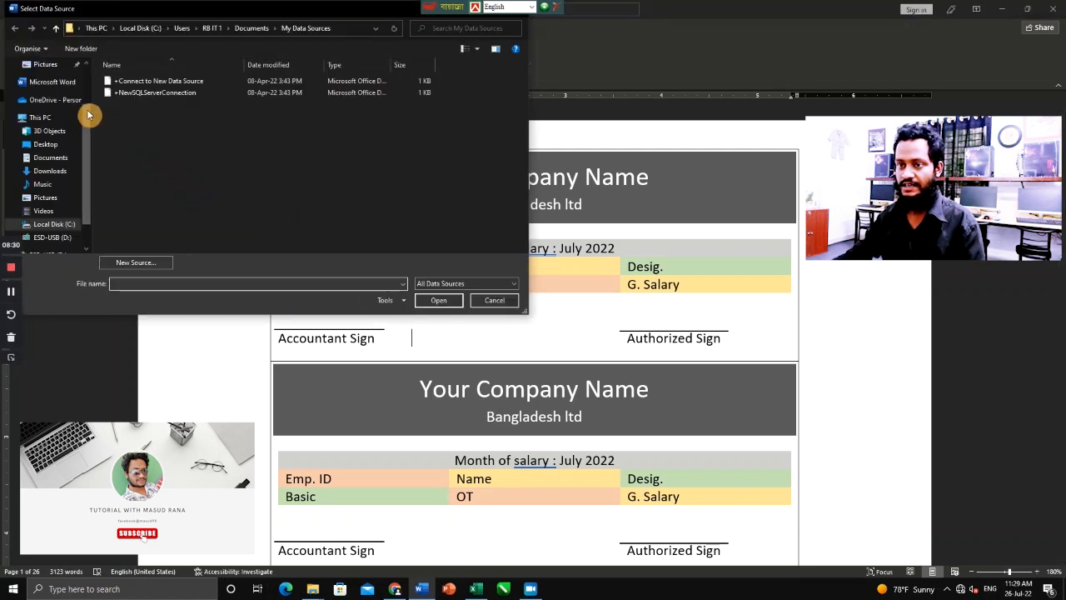
click(50, 131)
click(46, 144)
click(130, 171)
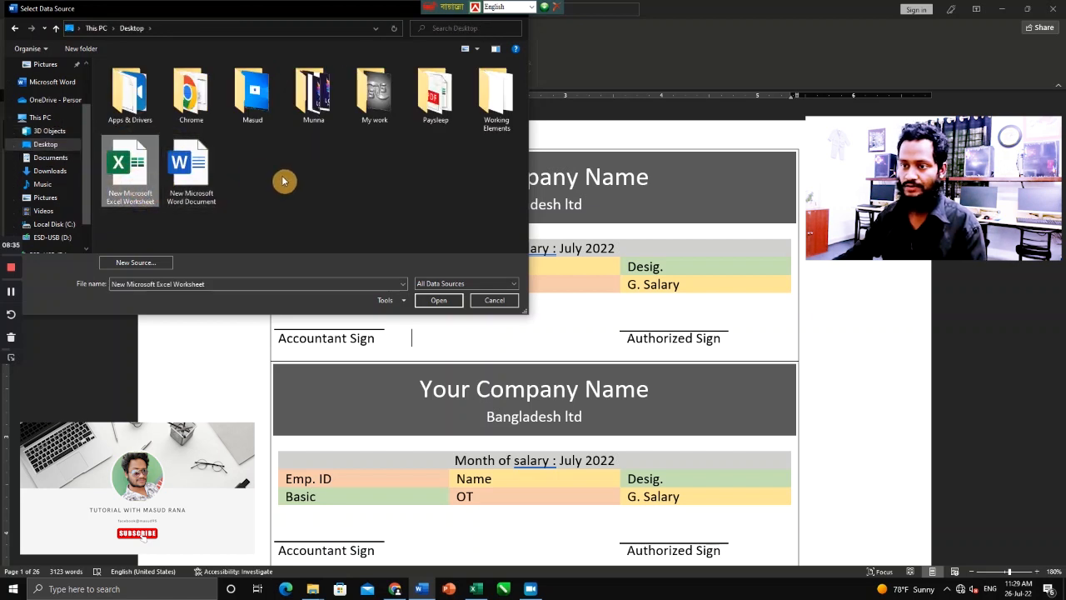
double_click(434, 95)
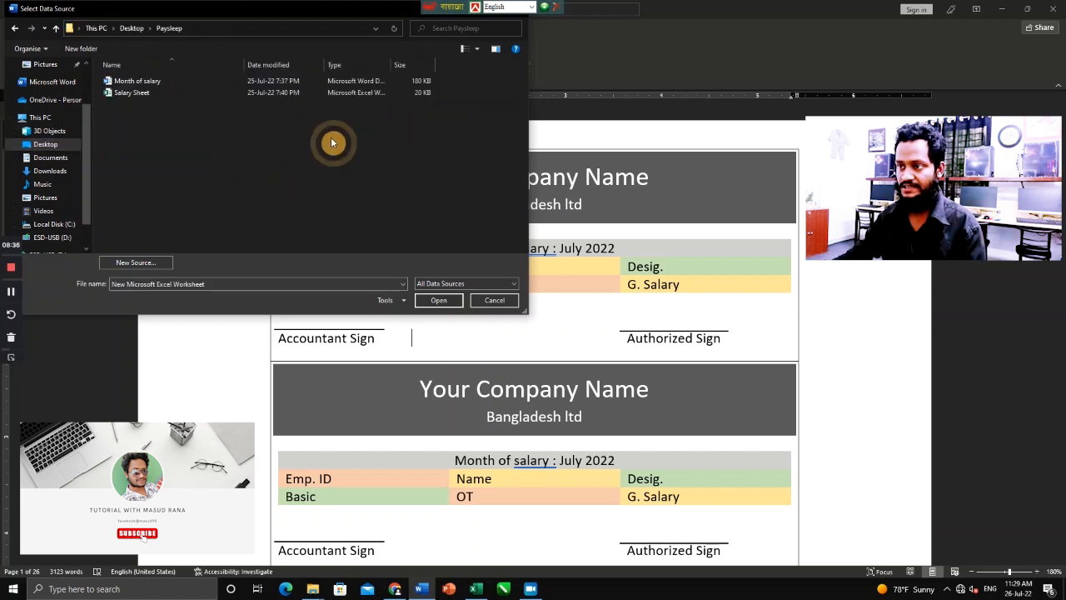
click(135, 92)
click(425, 302)
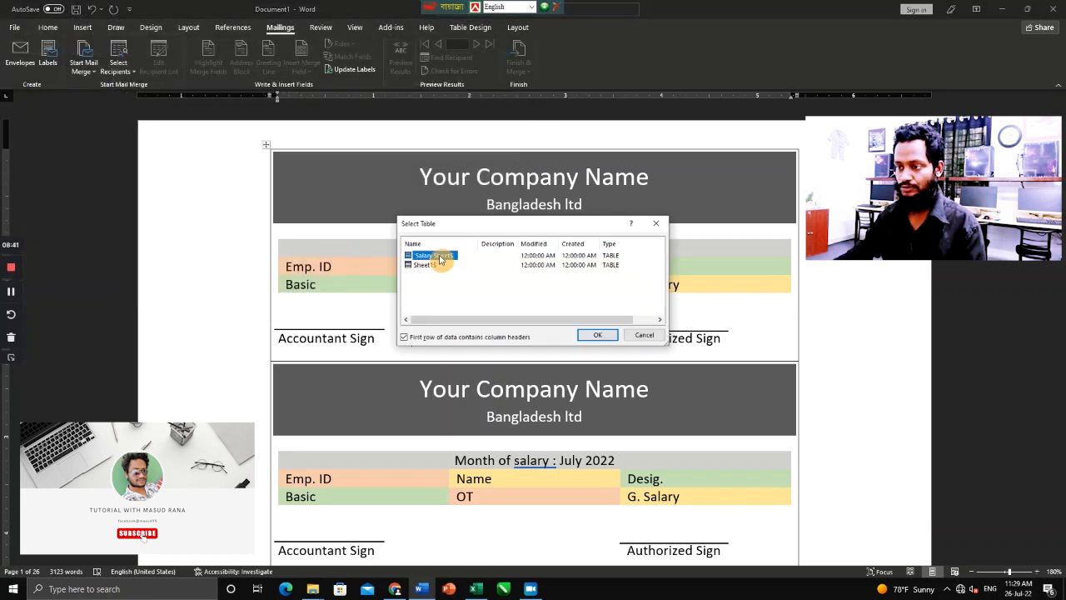
click(599, 336)
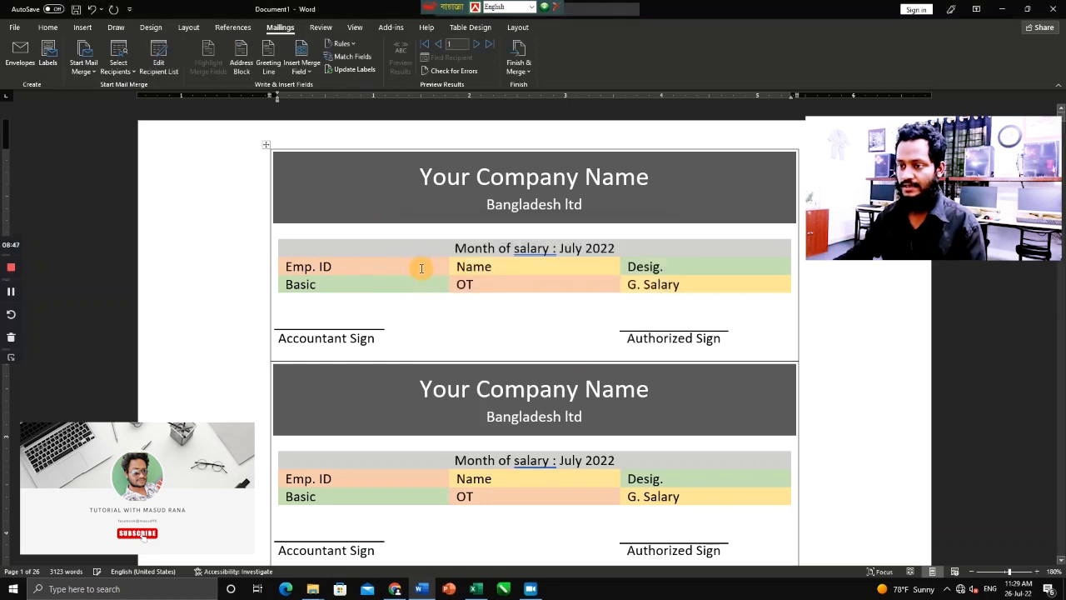
Insert the merge fields Emp_ID, Name and Desig beside their matching labels in the first salary slip
click(301, 68)
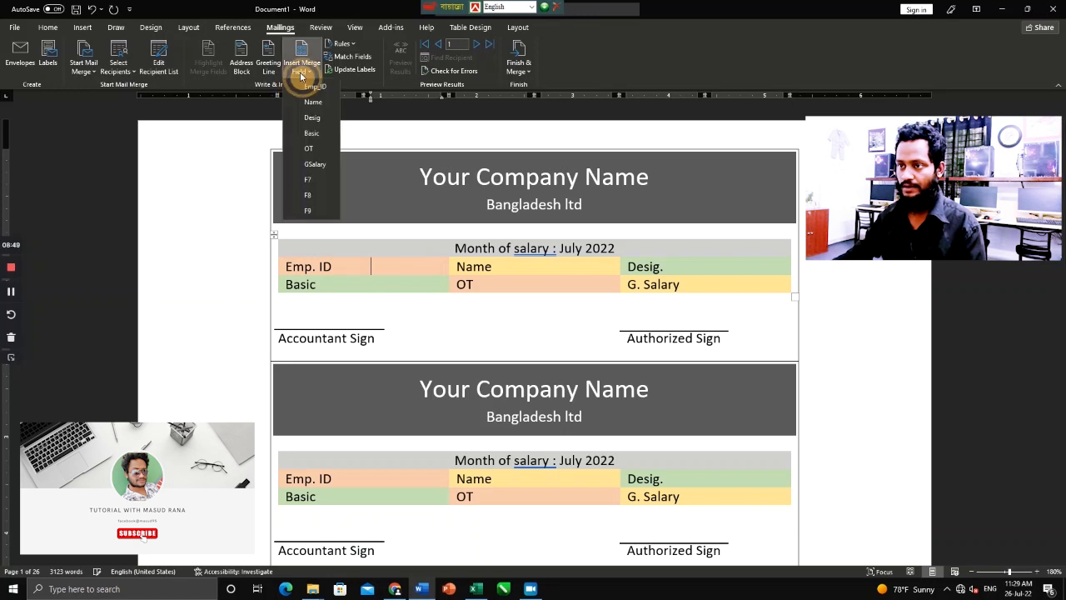
click(311, 90)
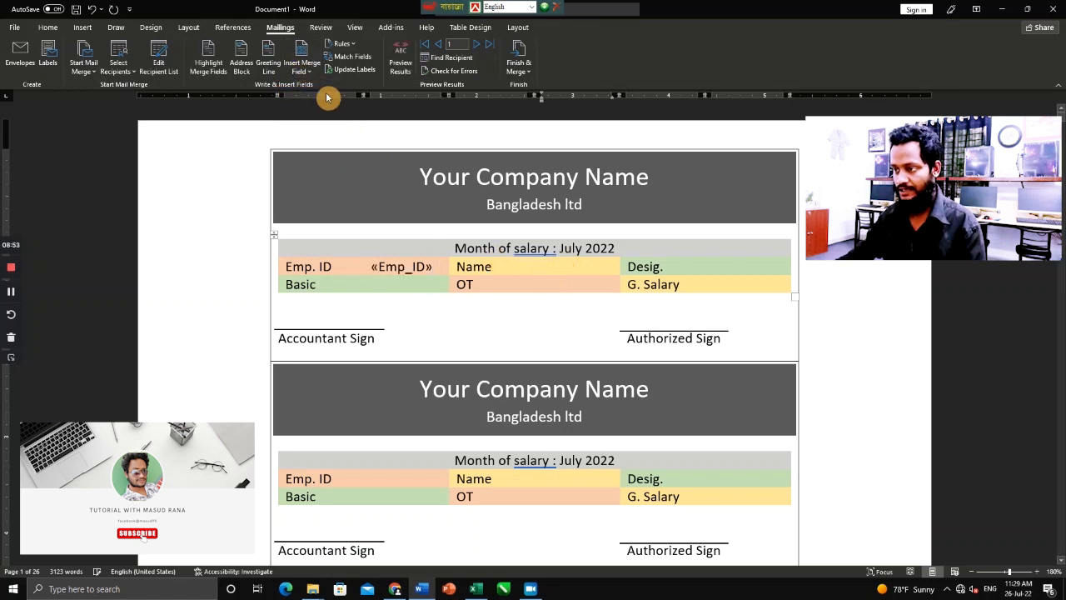
click(301, 68)
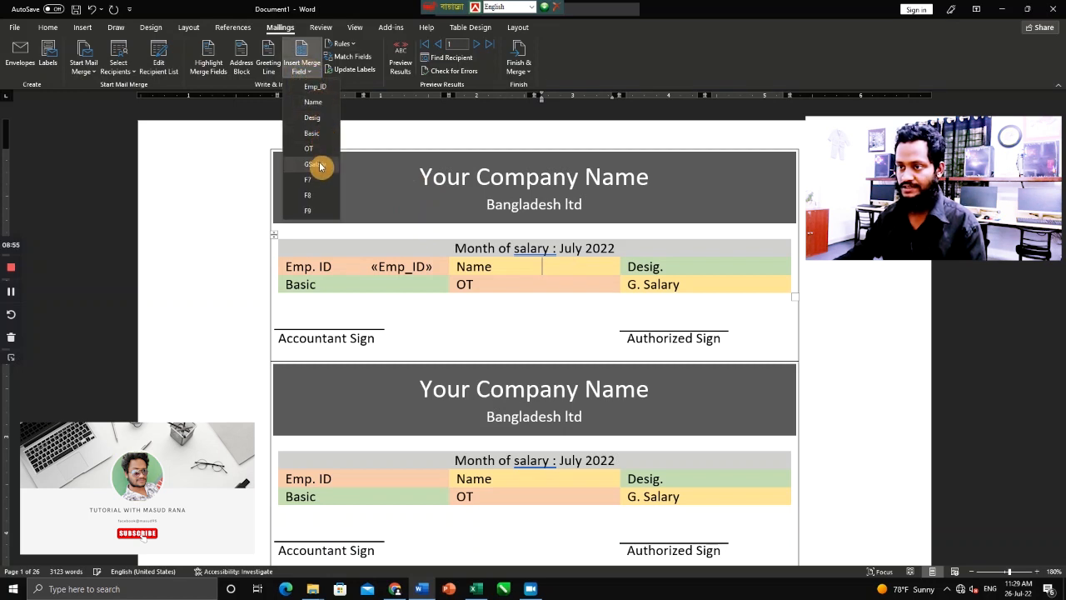
click(315, 102)
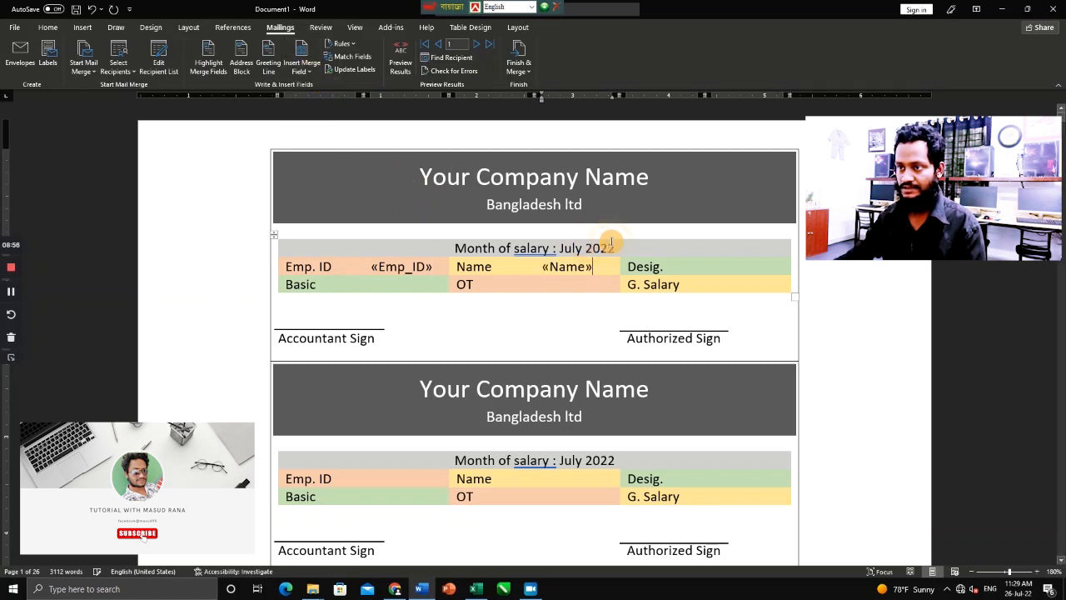
click(708, 266)
click(723, 269)
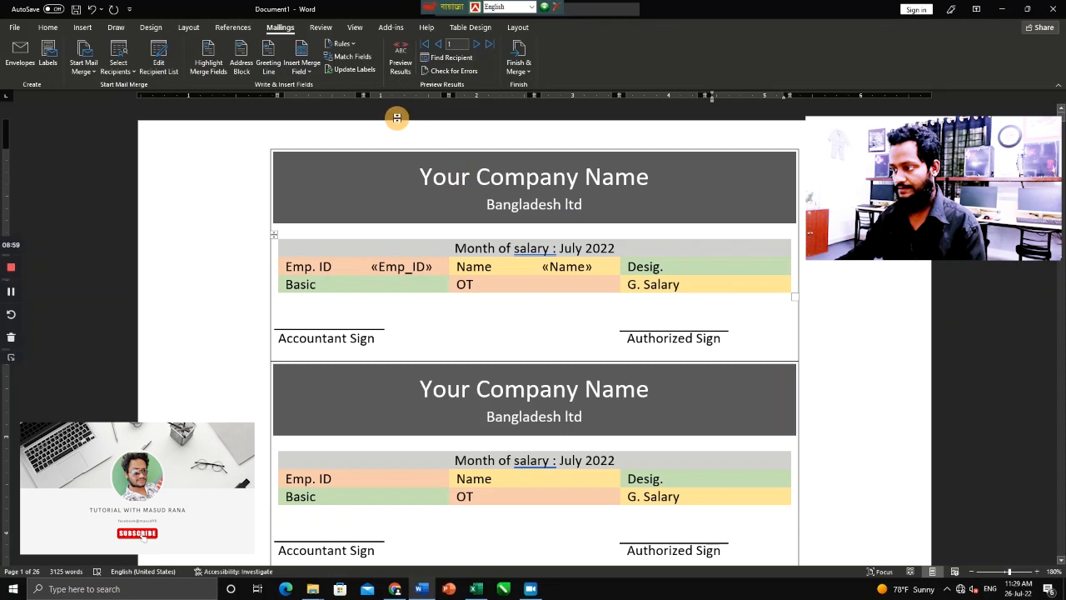
click(305, 71)
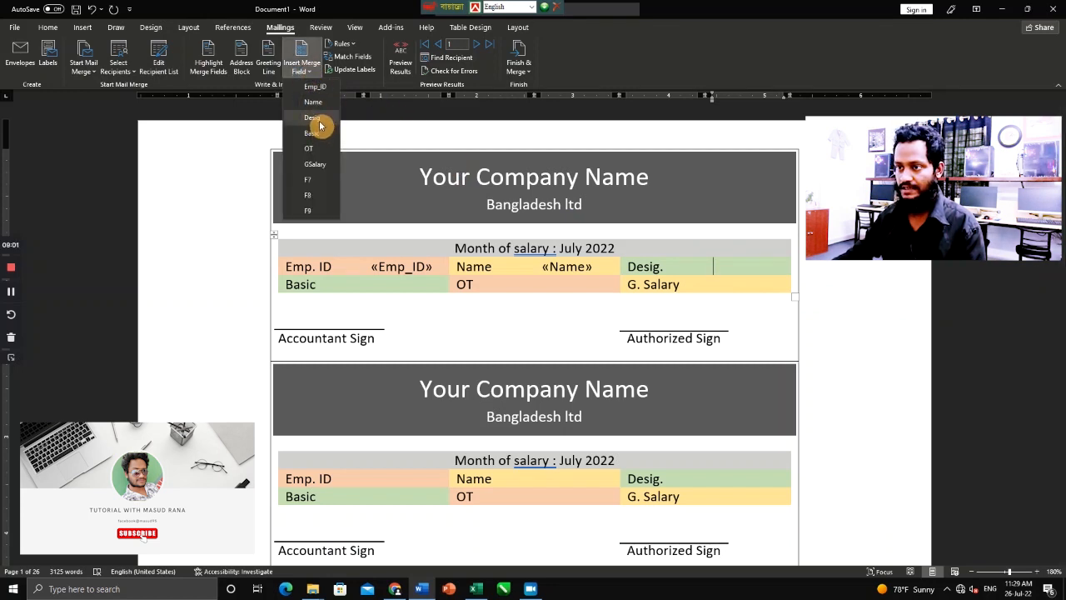
click(314, 118)
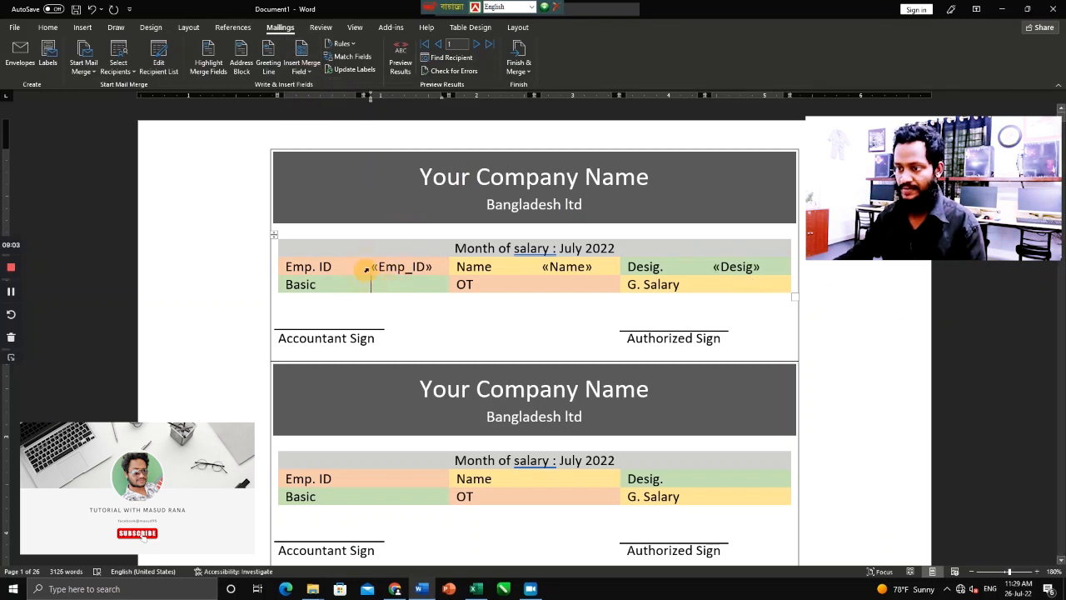
Insert the merge fields Basic, OT and GSalary beside Basic, OT and G. Salary in the first salary slip
click(311, 72)
click(317, 167)
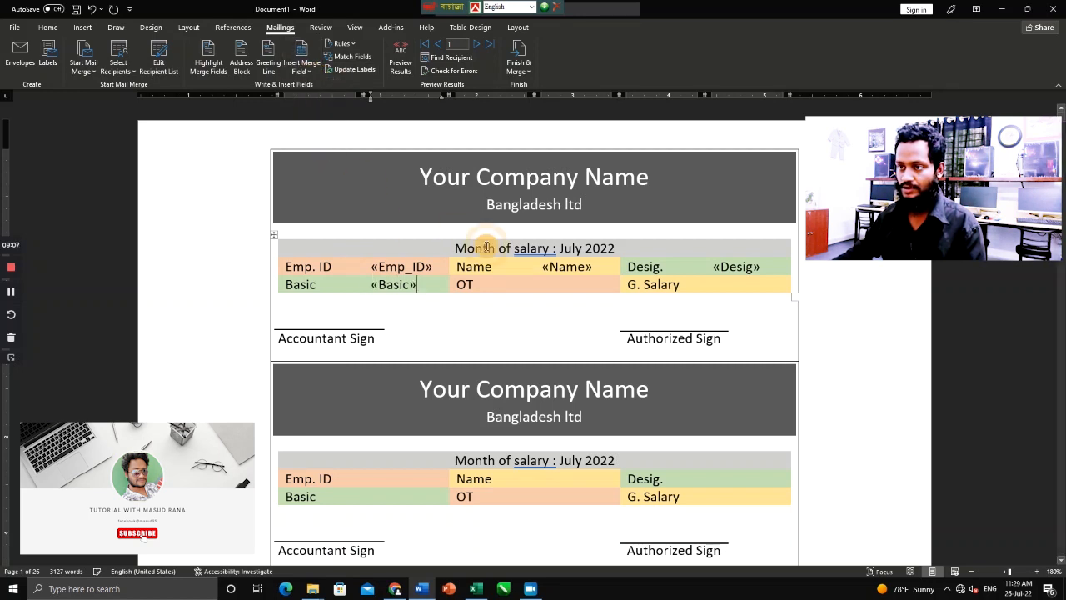
click(302, 72)
click(309, 148)
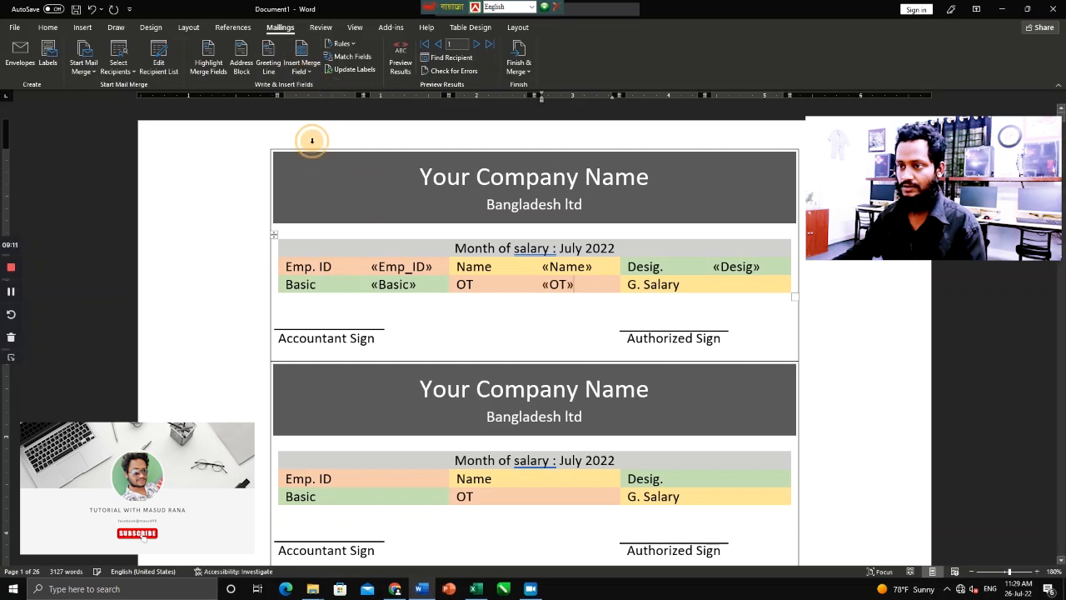
click(301, 65)
click(315, 164)
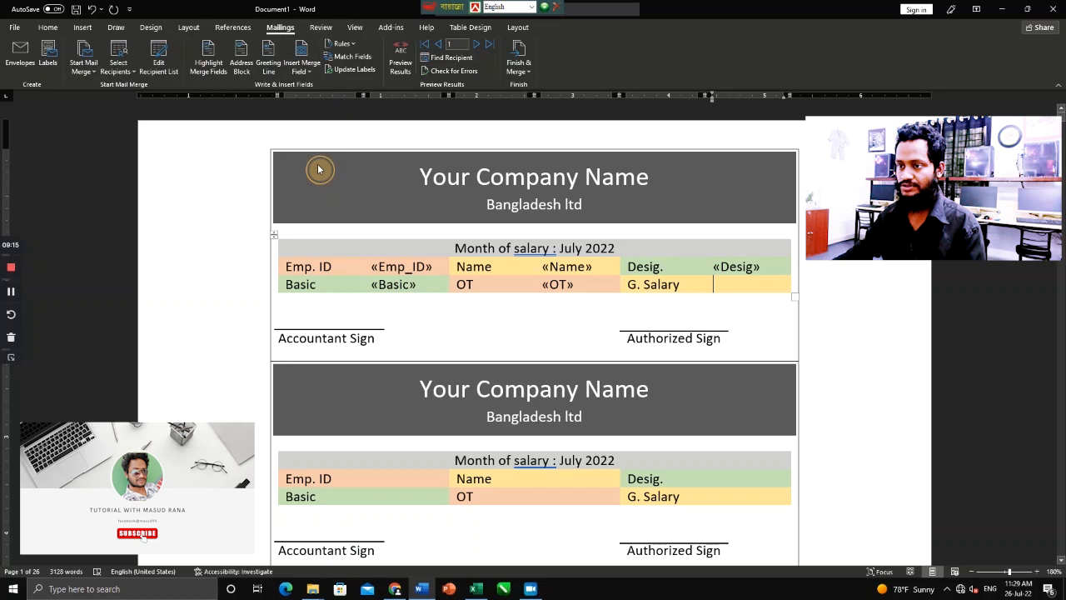
click(393, 296)
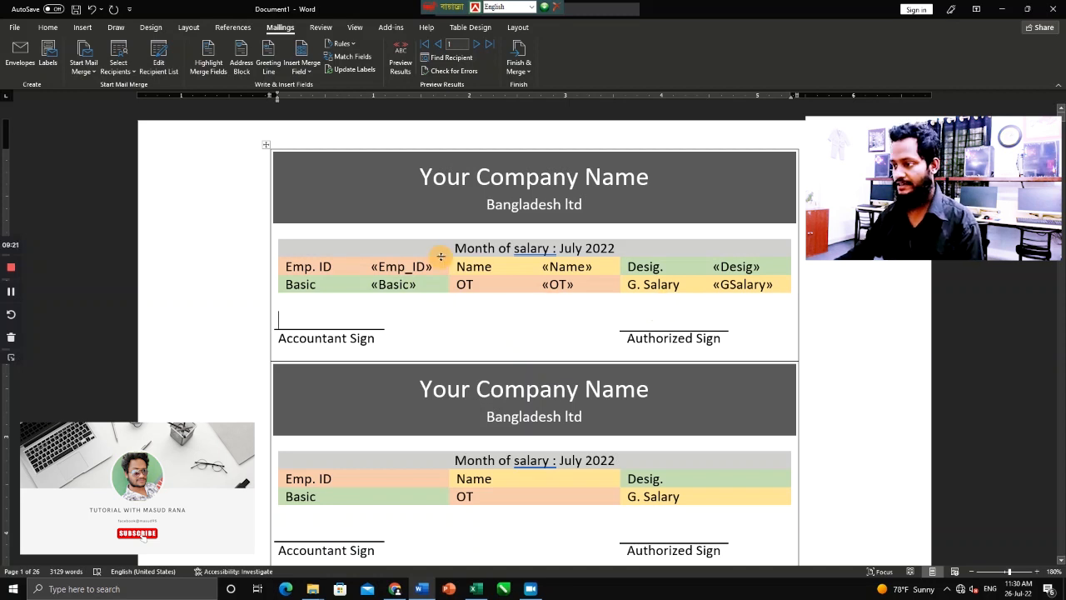
Update the labels so the merge fields are copied into every salary slip, and check the slips below
click(350, 70)
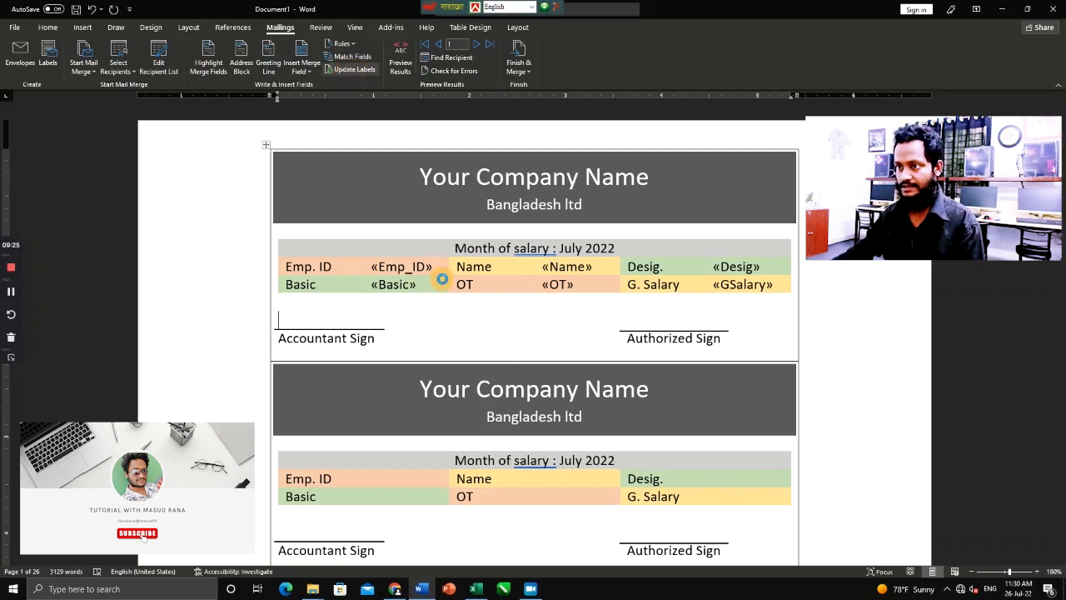
scroll(452, 311, down, 4)
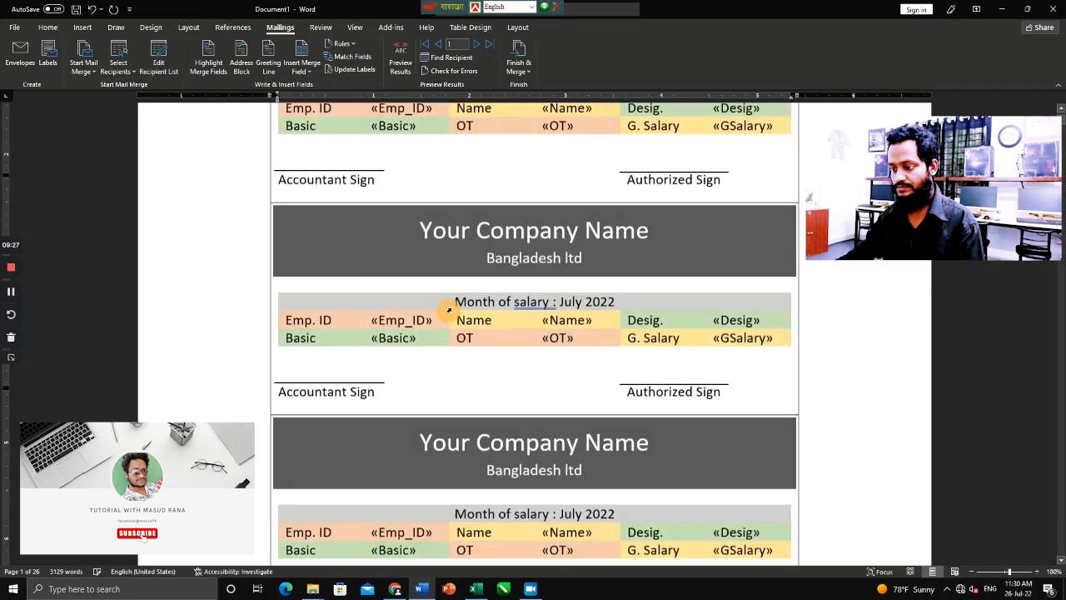
scroll(454, 310, up, 4)
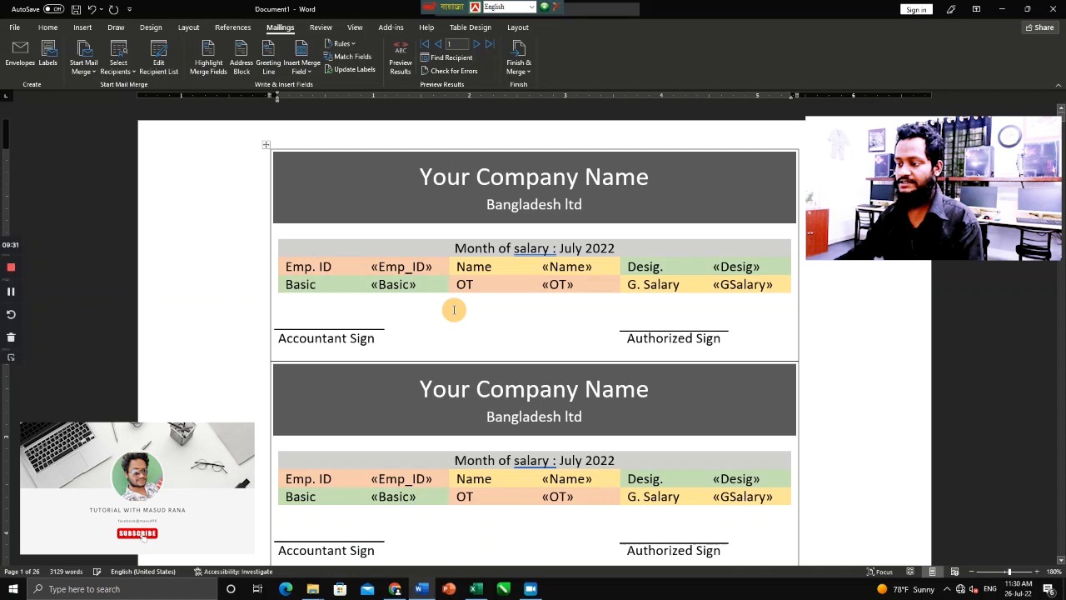
scroll(454, 306, down, 2)
scroll(510, 254, up, 2)
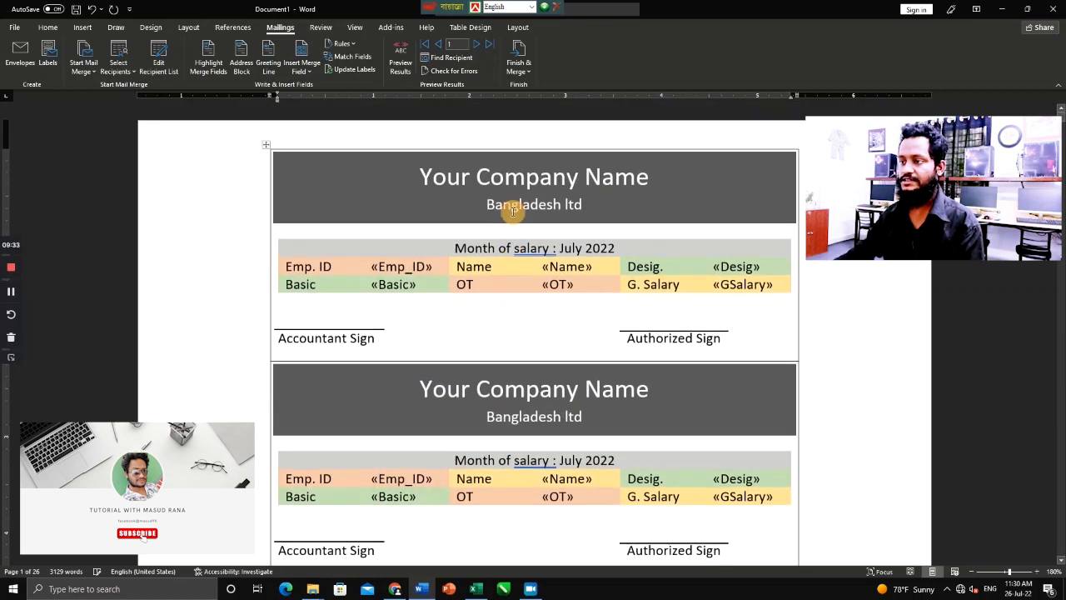
Finish the merge into a new document of individual salary slips, including all records
click(519, 66)
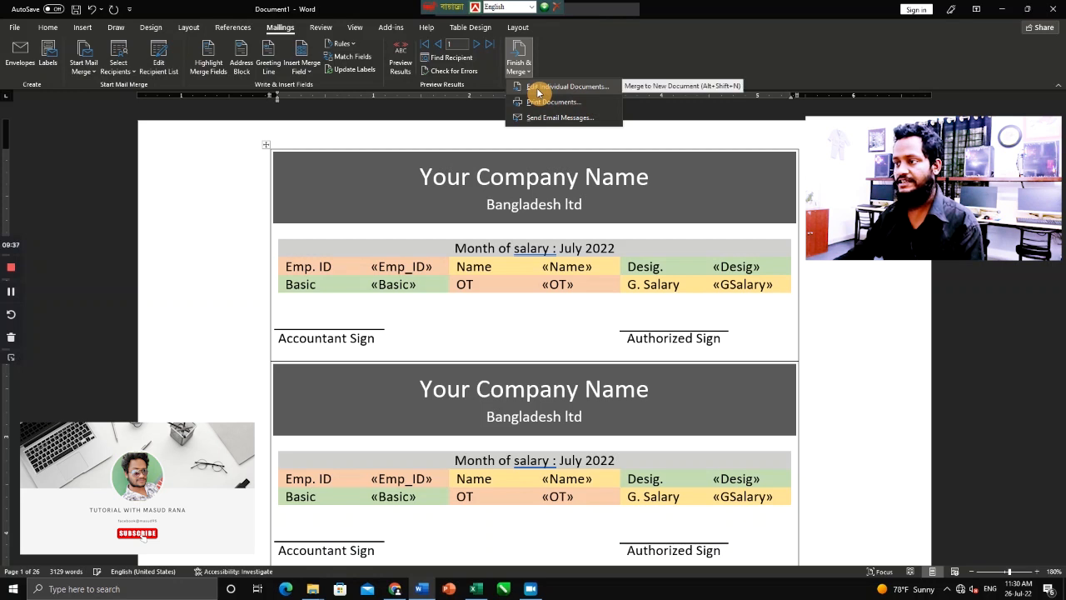
click(538, 88)
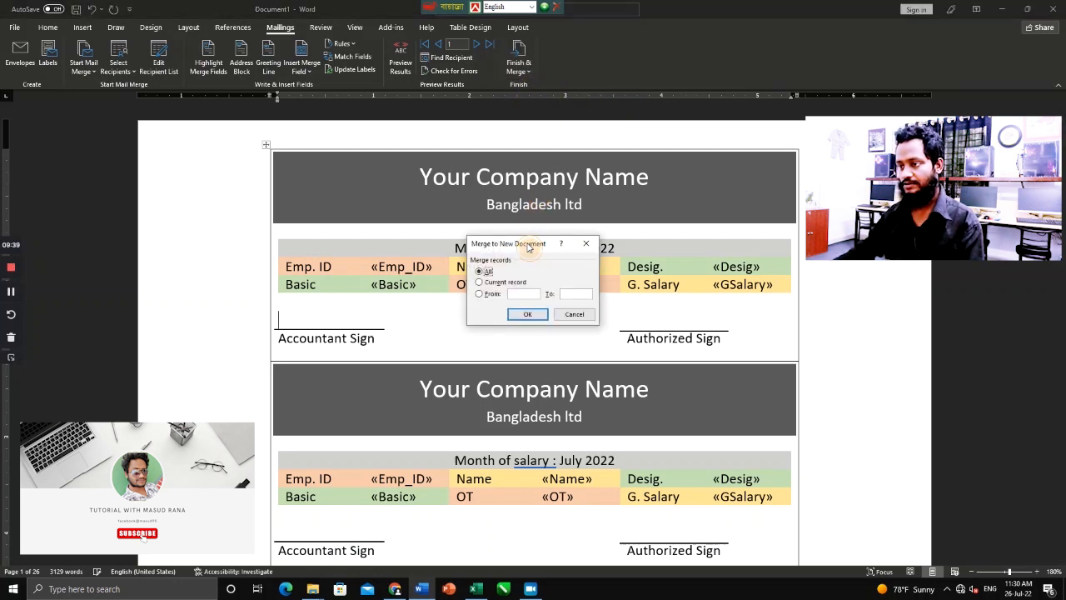
drag(528, 247, 746, 90)
click(741, 157)
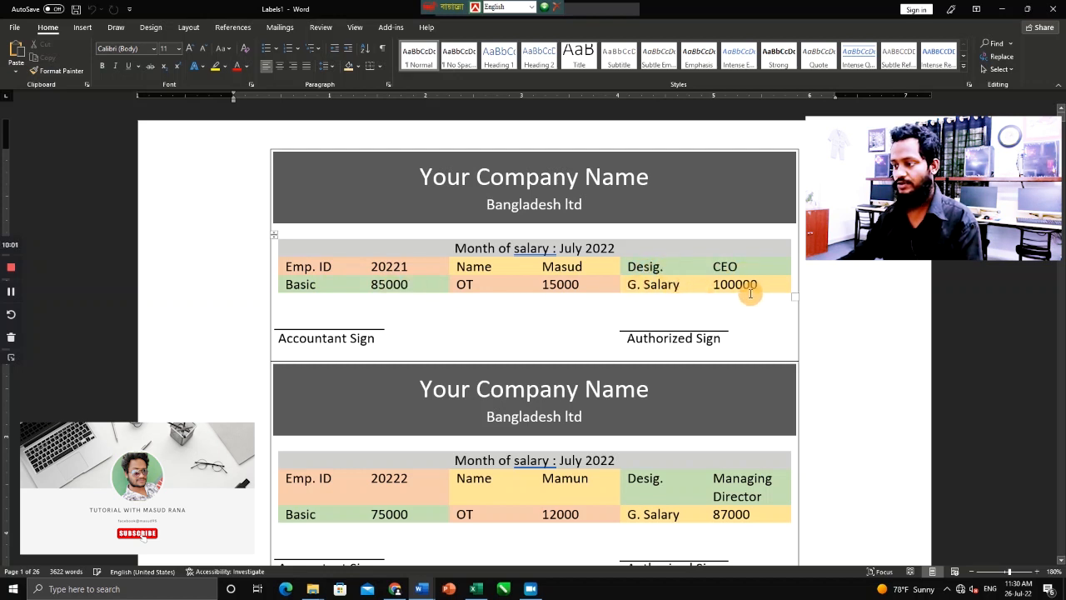
Look through the merged salary slips to the end of the document and return to the first page
scroll(757, 286, down, 3)
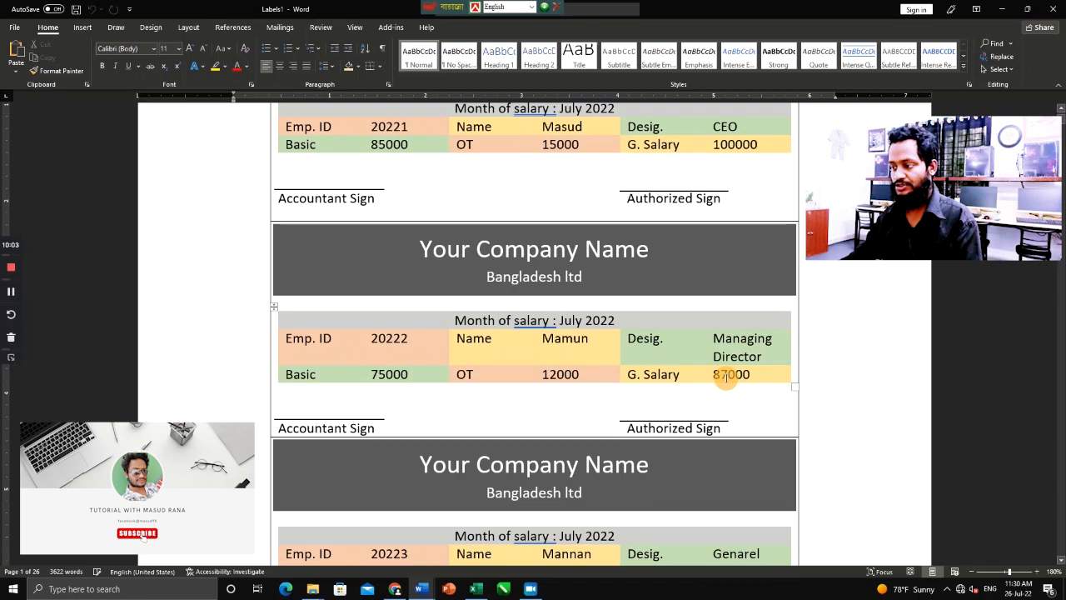
scroll(723, 378, down, 6)
scroll(726, 379, down, 14)
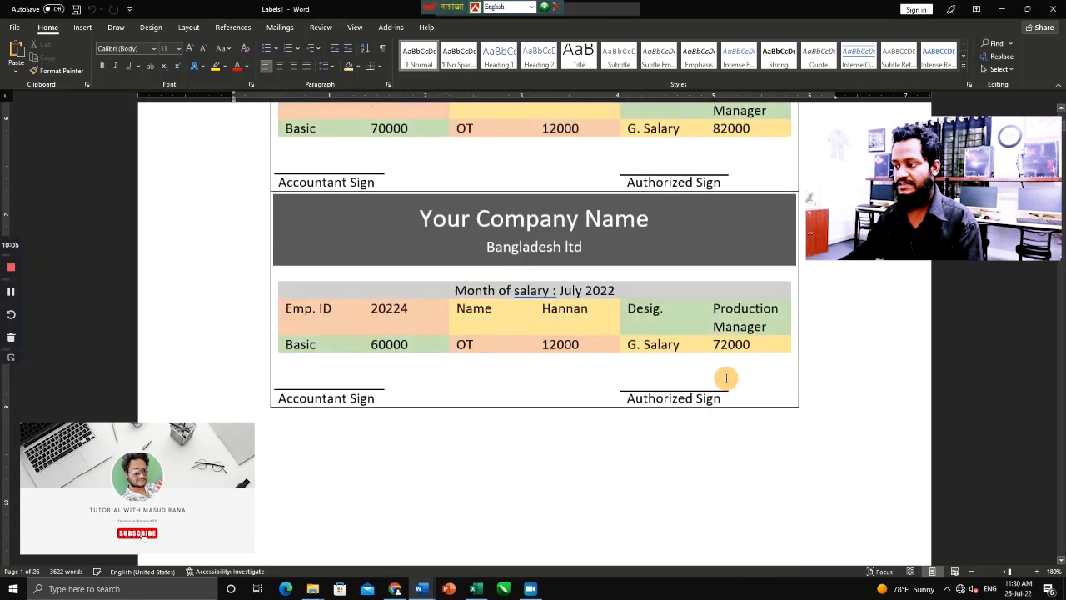
scroll(725, 379, down, 15)
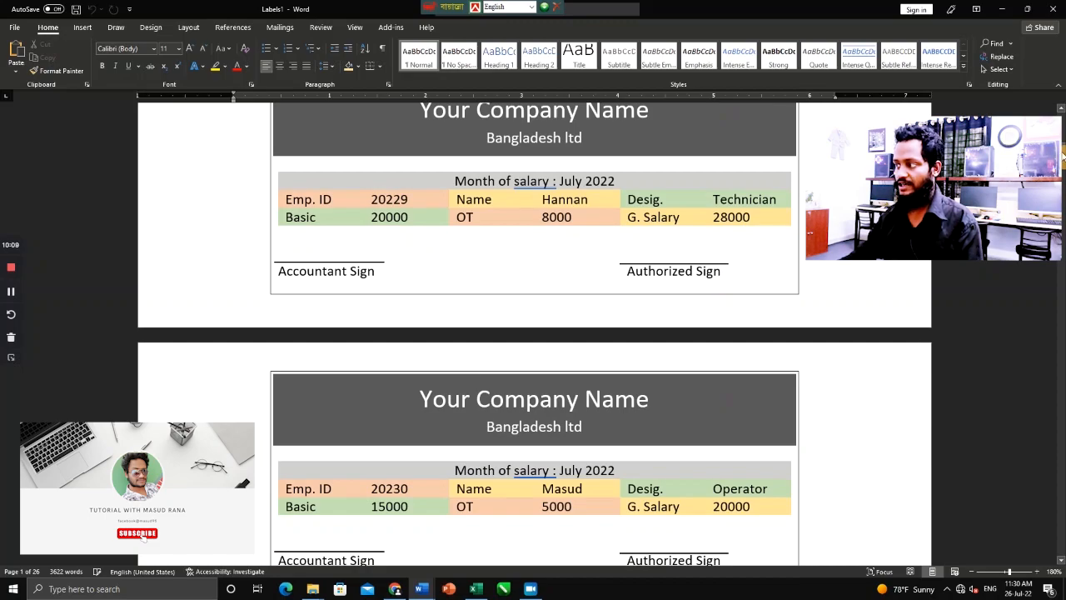
drag(1062, 151, 1060, 534)
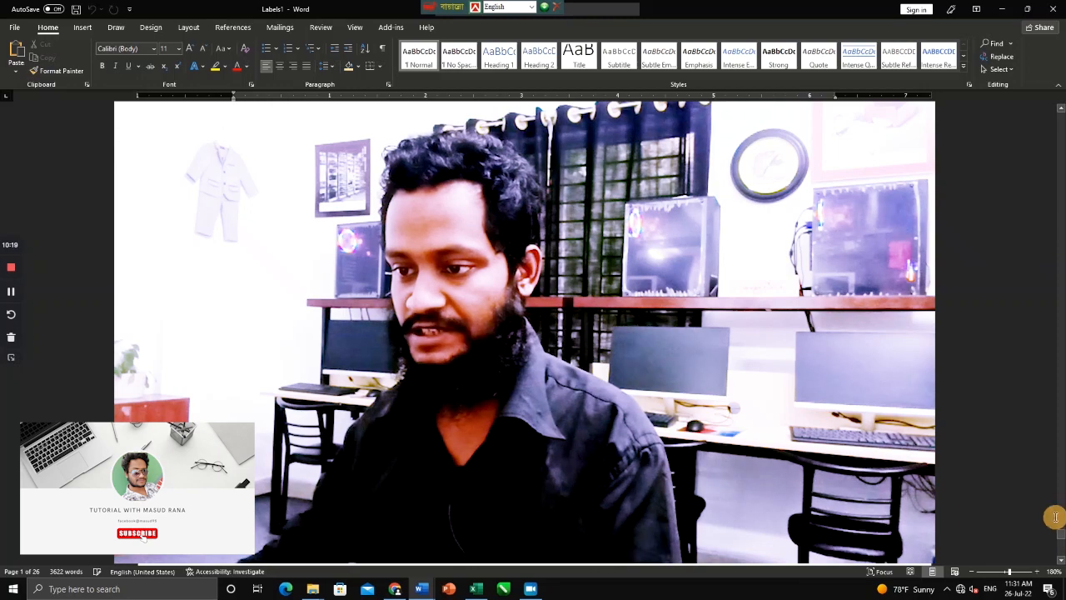
click(408, 350)
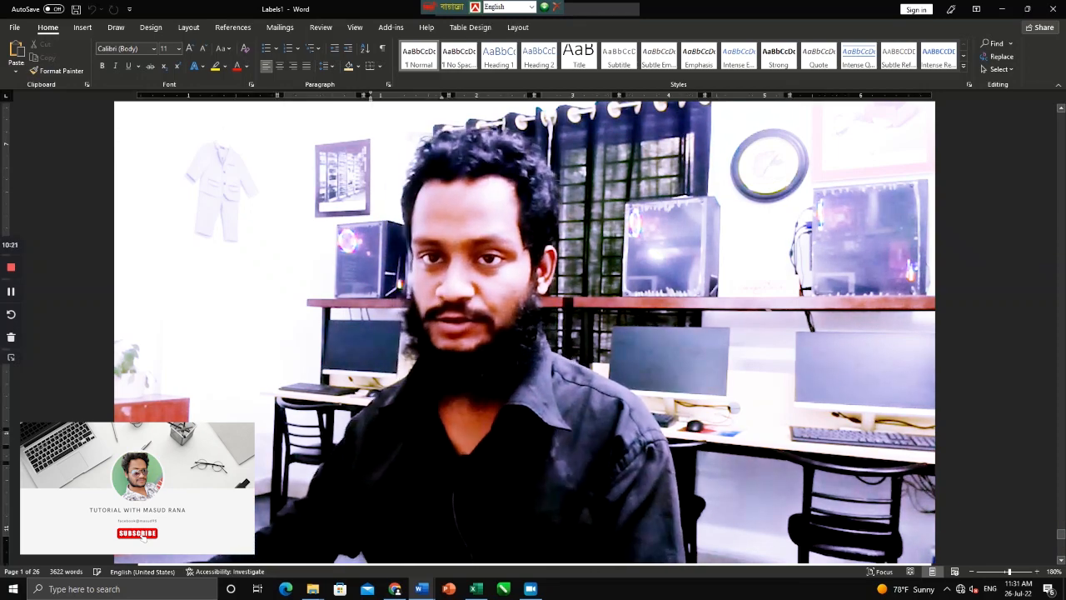
drag(1060, 532, 1060, 116)
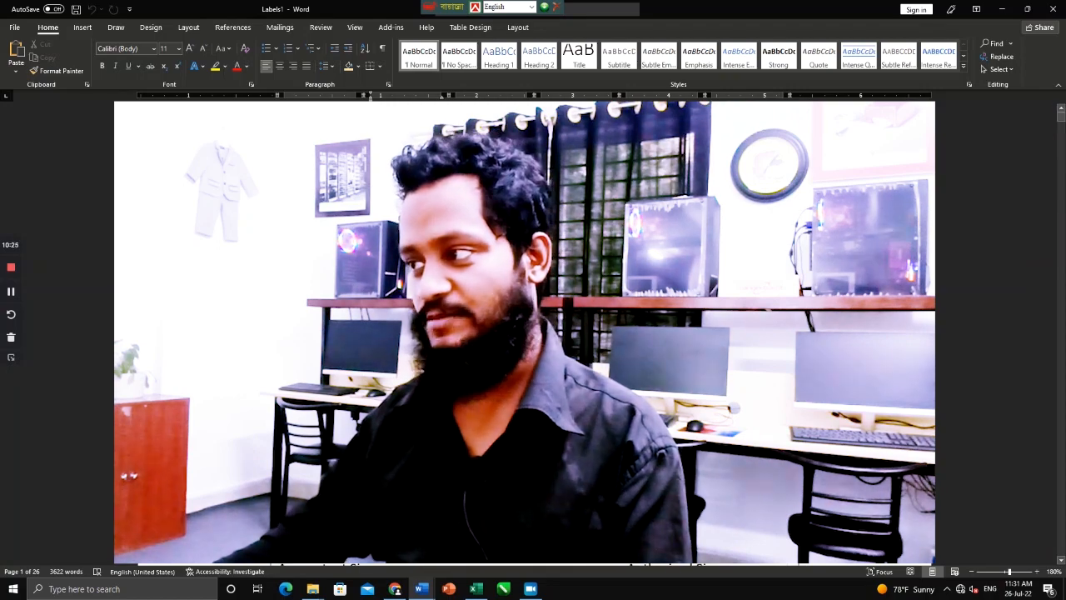